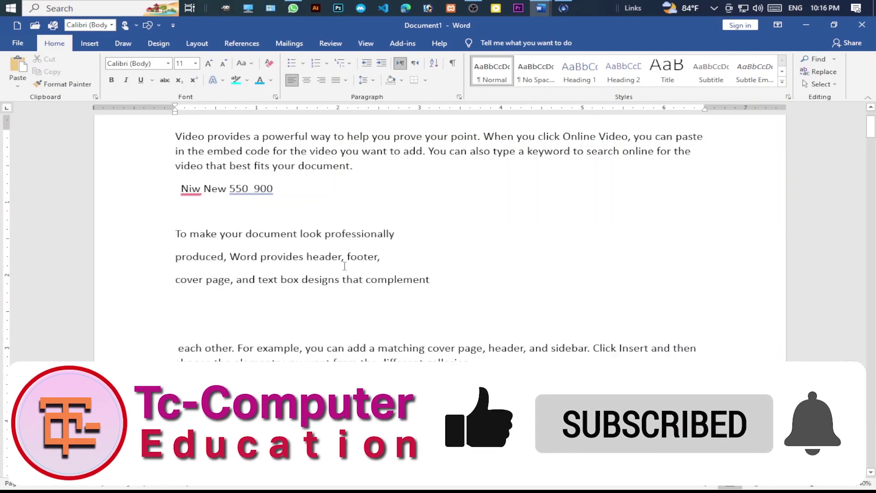
- Try right and center alignment on the three 'To make your document look professionally' lines, ending left-aligned
left_click_drag(162, 280, 160, 245)
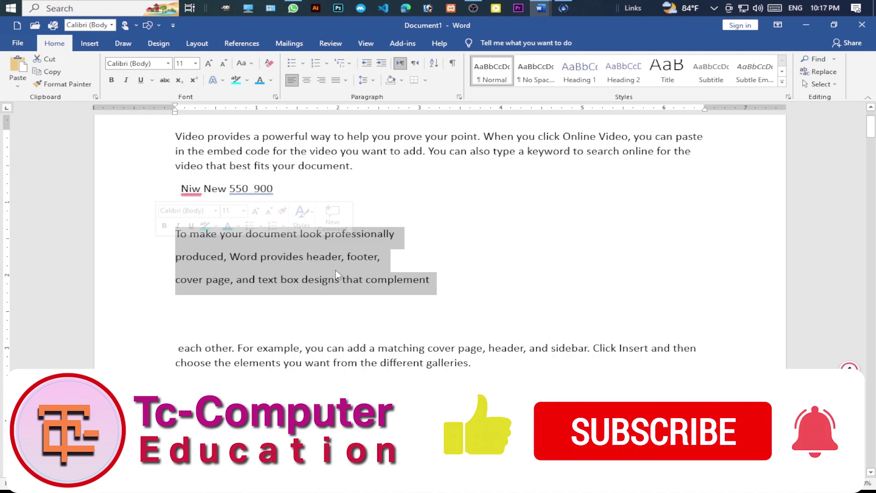
left_click(293, 84)
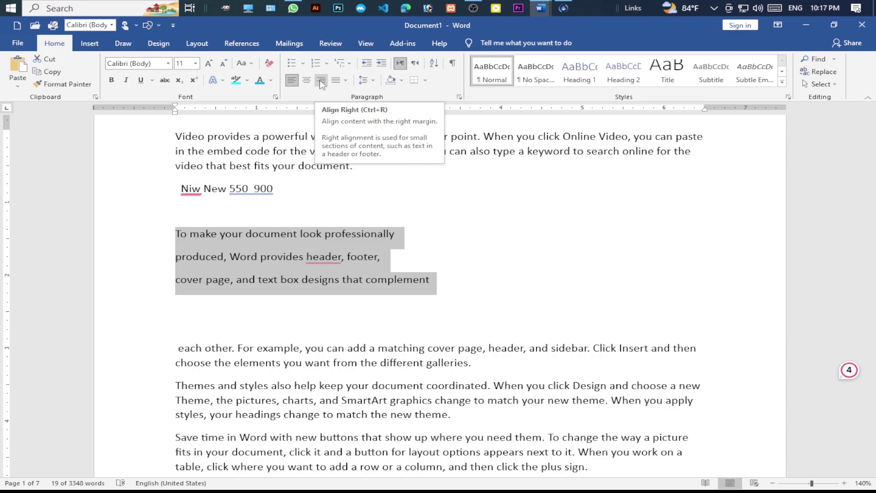
left_click(323, 84)
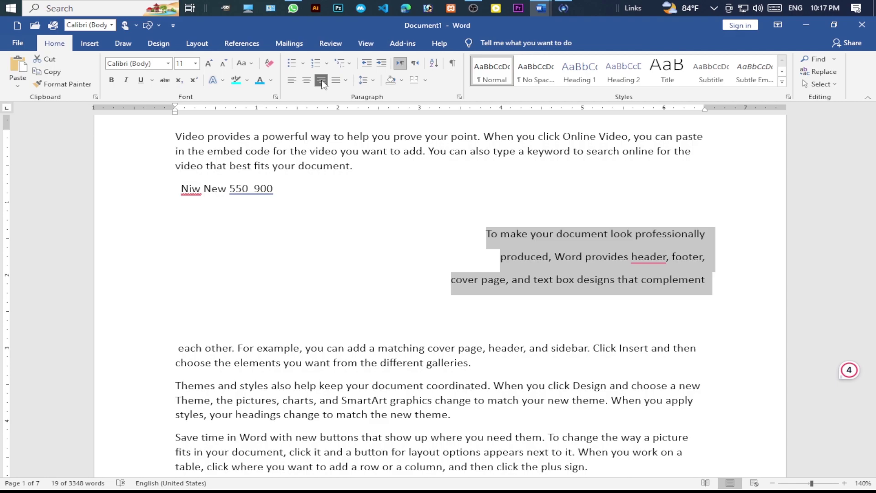
left_click(307, 82)
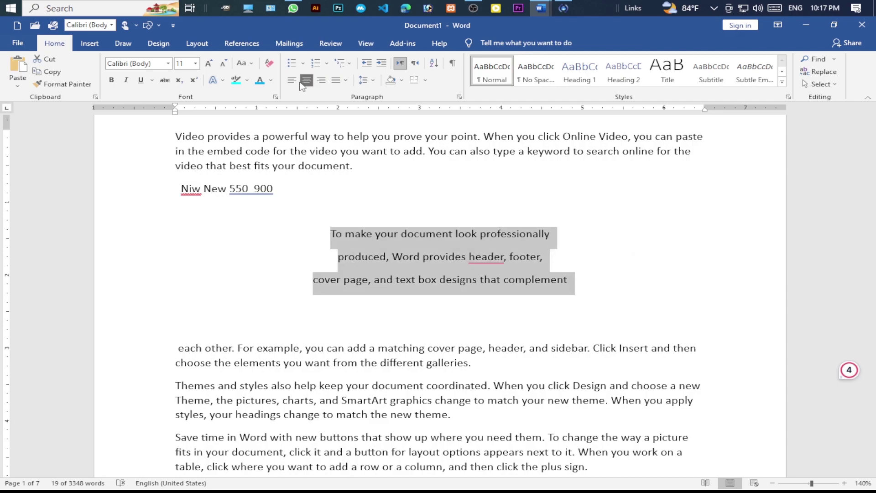
left_click(292, 82)
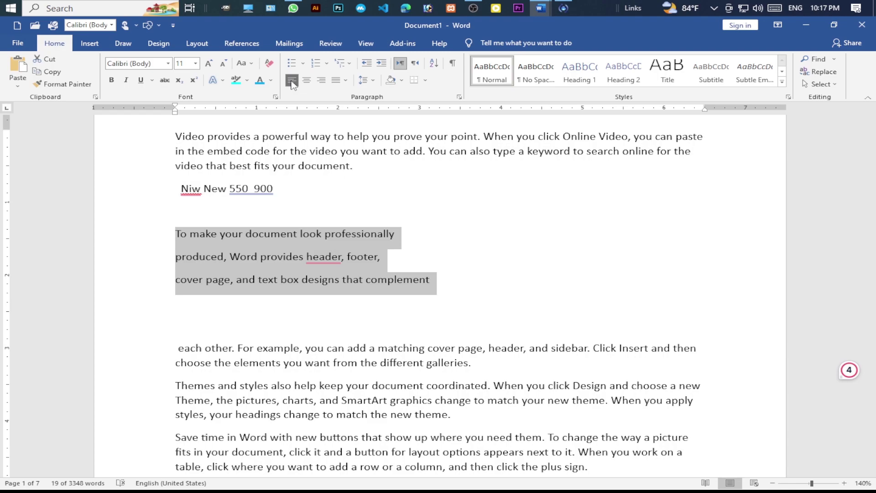
key("ctrl+r")
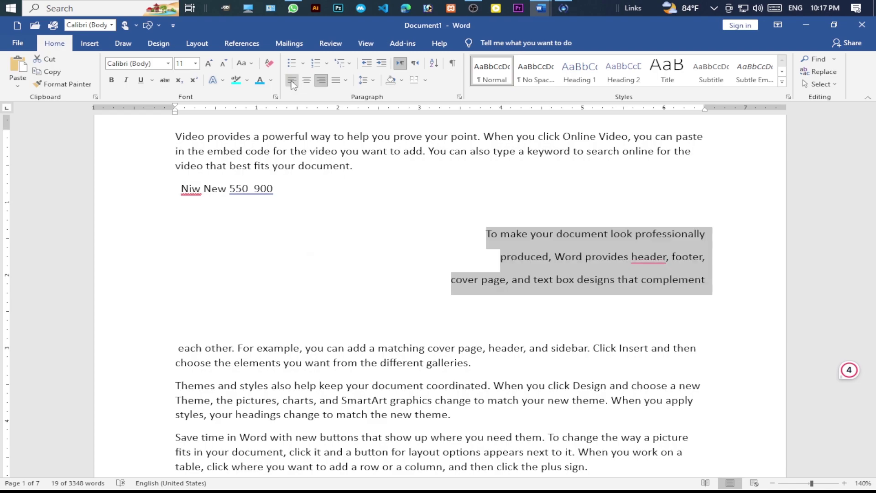
key("ctrl+e")
left_click(292, 82)
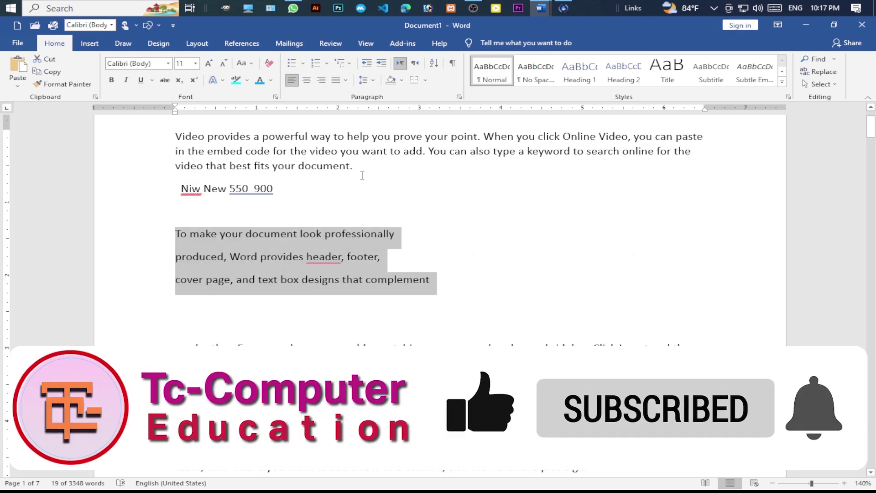
- Join the 'Themes' sentences onto the end of the previous paragraph after 'galleries.'
scroll(184, 351, "down", 1)
left_click(176, 358)
key("BackSpace")
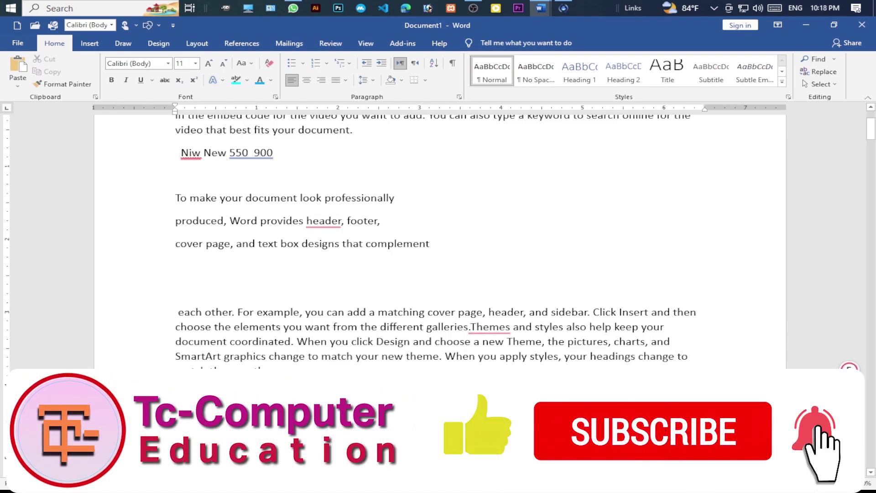
- Mark the merged paragraph with red lines and a box on a screen capture, then discard them
key("Print")
left_click_drag(0, 1, 875, 492)
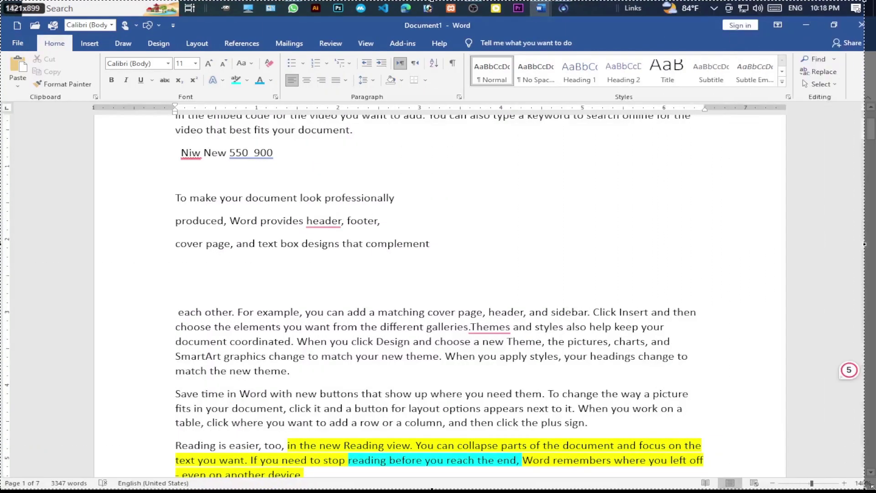
mouse_move(698, 313)
left_mouse_down()
mouse_move(671, 332)
mouse_move(691, 362)
left_mouse_up()
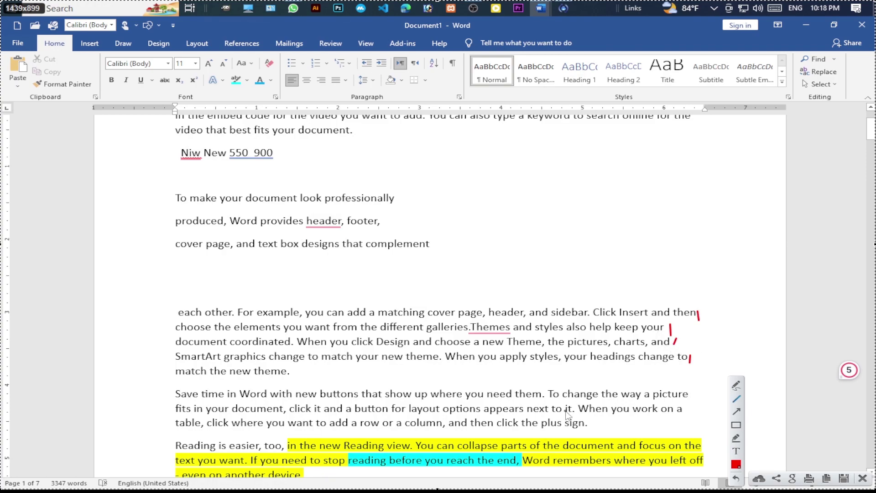
key("ctrl+z")
key("ctrl+z")
key("ctrl+z")
key("ctrl+z")
left_click(736, 427)
mouse_move(158, 295)
left_mouse_down()
mouse_move(270, 370)
mouse_move(700, 386)
left_mouse_up()
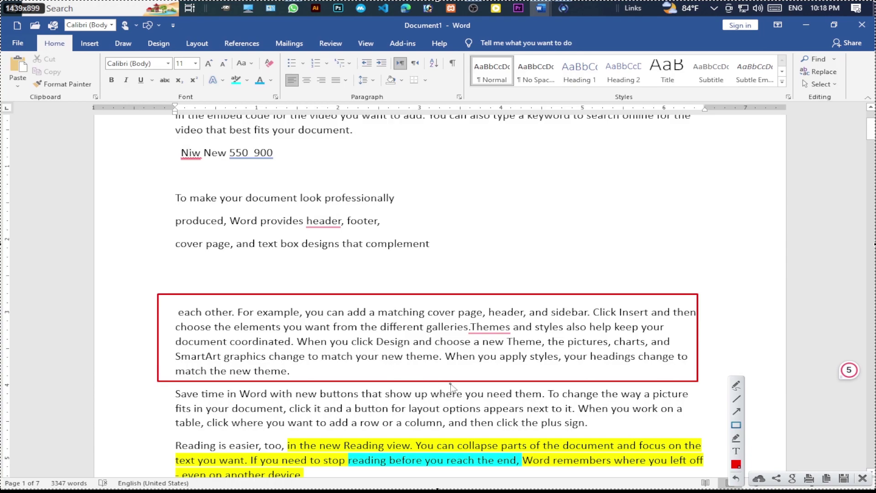
left_click_drag(688, 315, 690, 370)
key("ctrl+z")
key("ctrl+z")
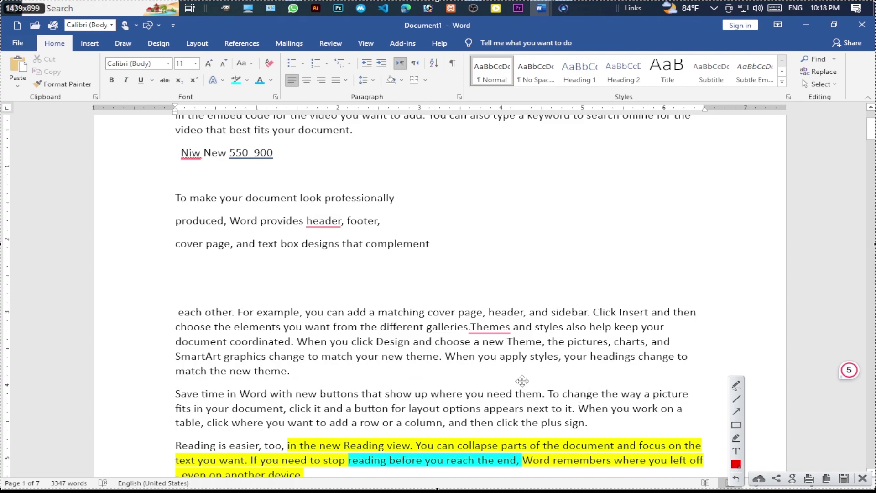
key("Escape")
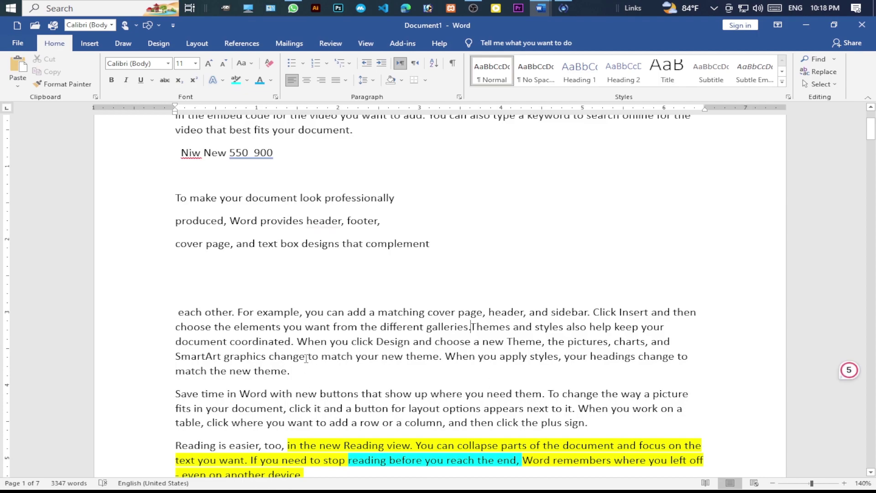
- Justify the merged 'each other' paragraph to both margins
left_click(308, 341)
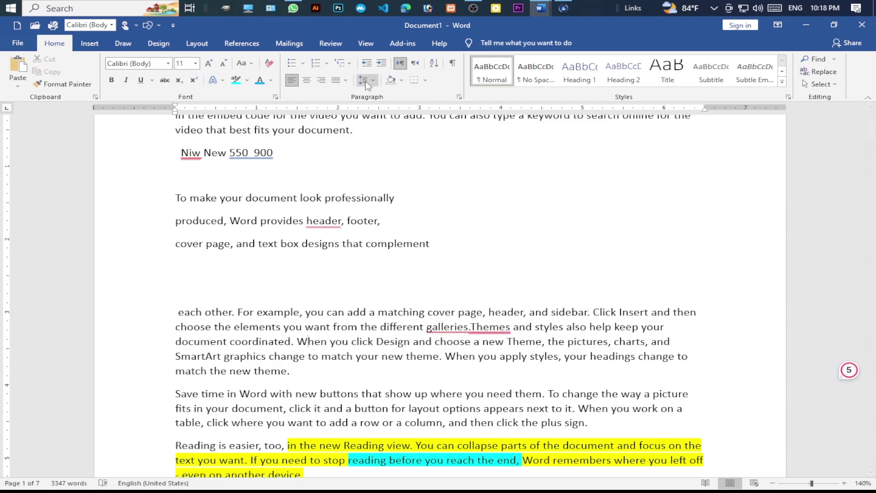
left_click(346, 80)
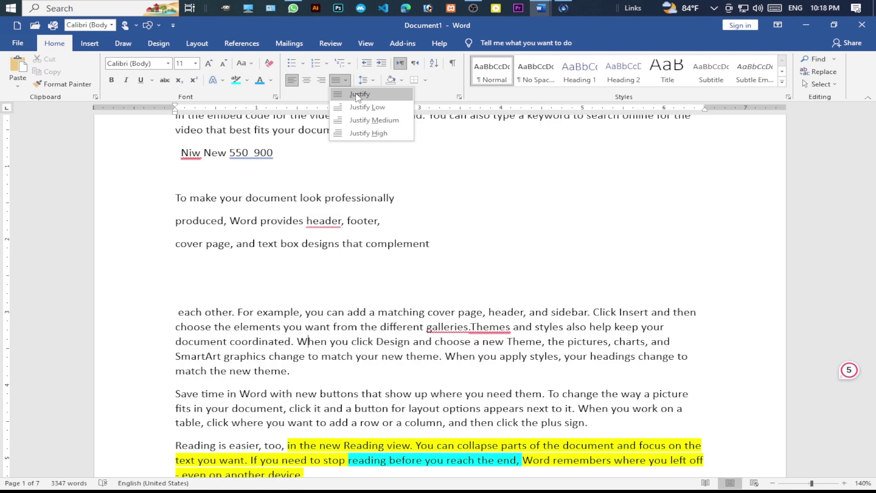
left_click(352, 94)
- Draw red lines beside and below the justified paragraph on a screen capture, then close it
key("Print")
left_click(736, 398)
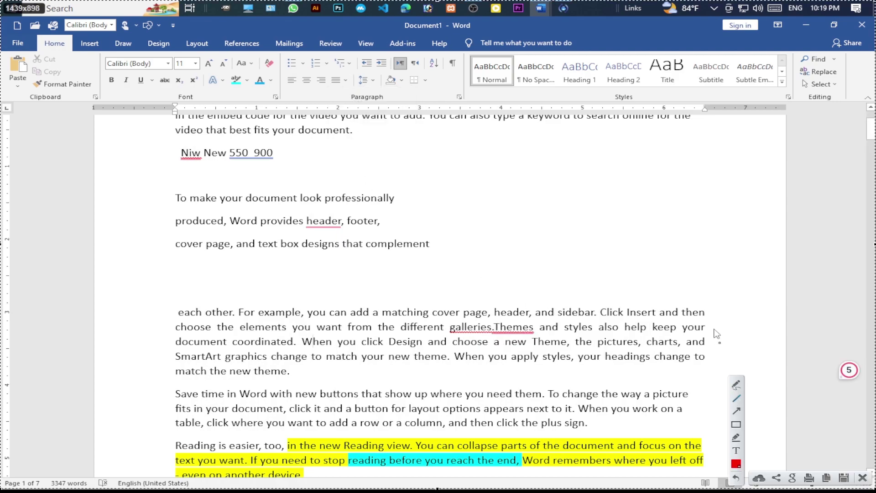
left_click_drag(707, 310, 709, 362)
left_click_drag(295, 373, 704, 371)
left_click_drag(188, 386, 606, 385)
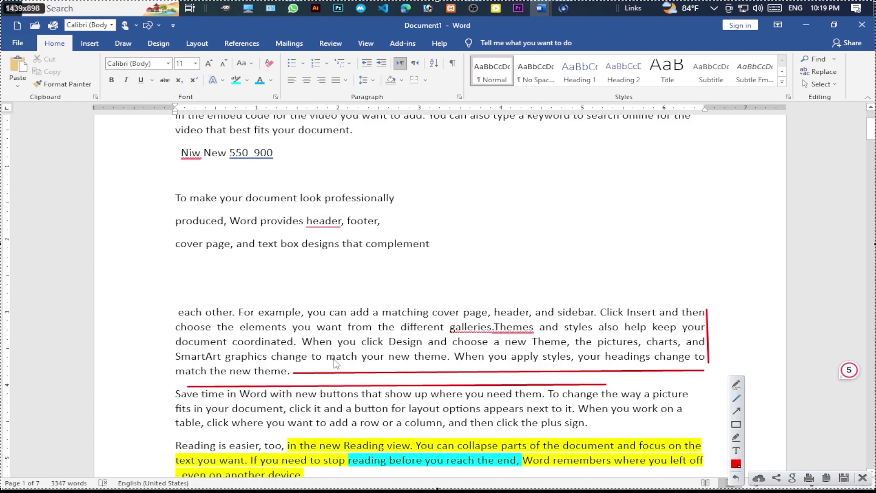
key("Escape")
- Look through the line spacing and justification menus without changing anything
left_click(374, 80)
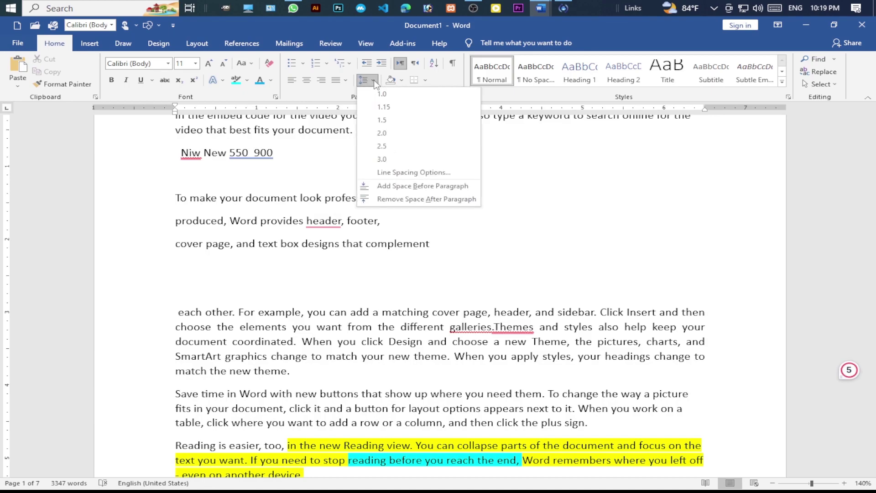
left_click(345, 80)
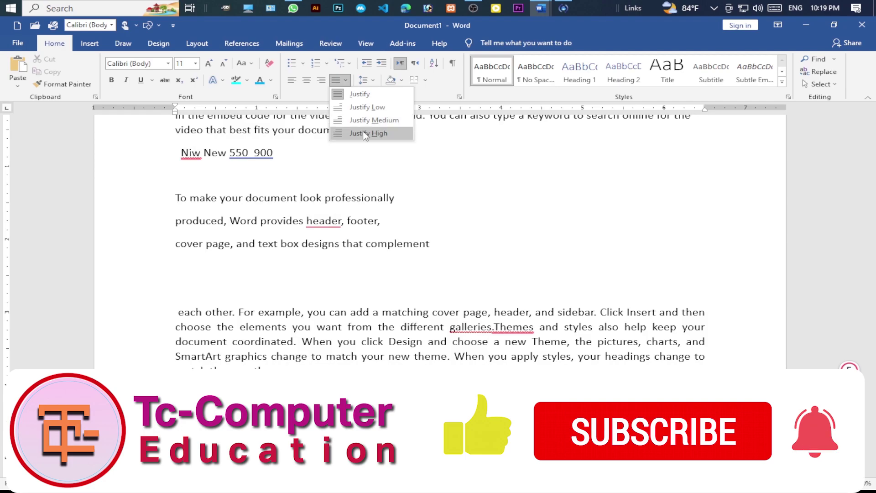
left_click(371, 81)
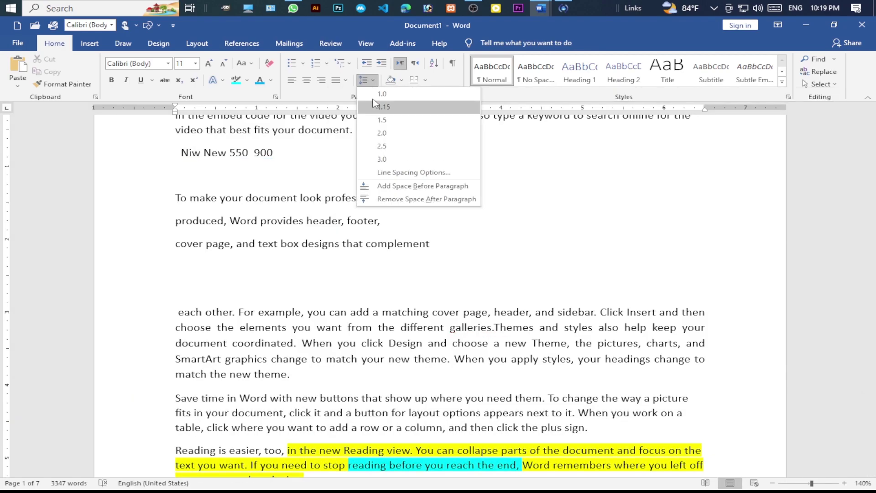
key("Escape")
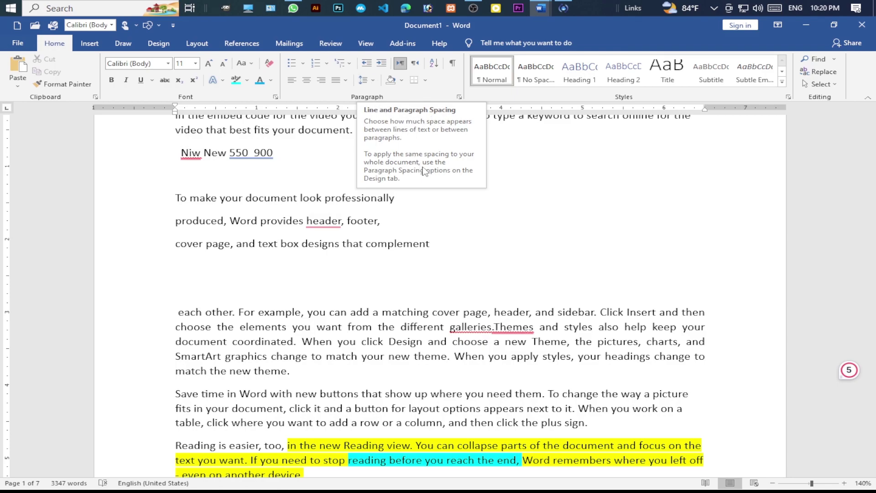
- Select the justified 'each other' paragraph and set its line spacing to 1.0, then 1.15
left_click(395, 194)
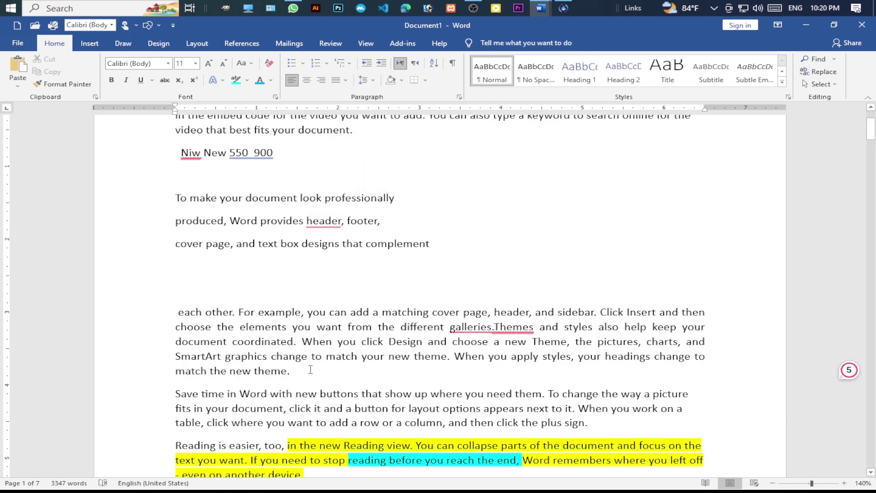
left_click_drag(310, 371, 176, 313)
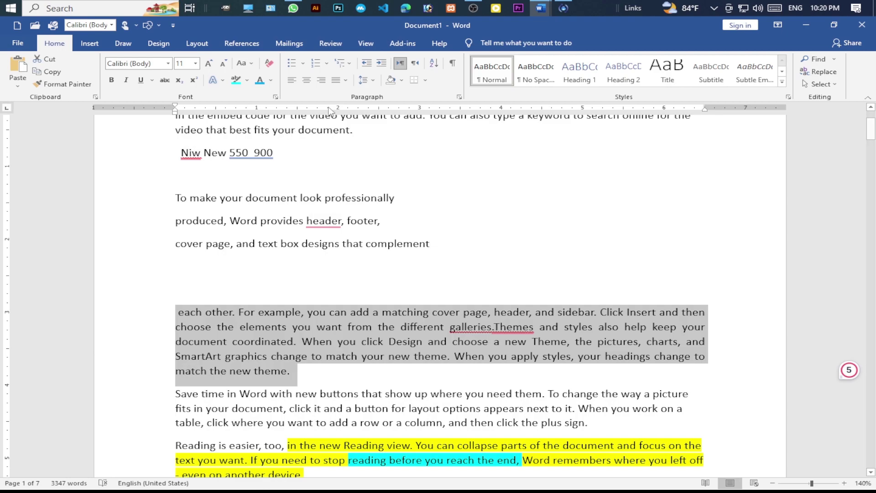
left_click(374, 80)
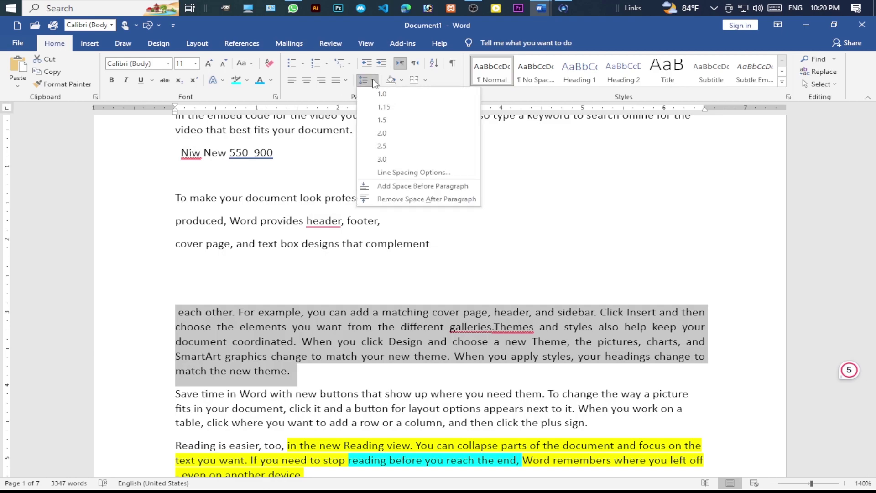
left_click(377, 94)
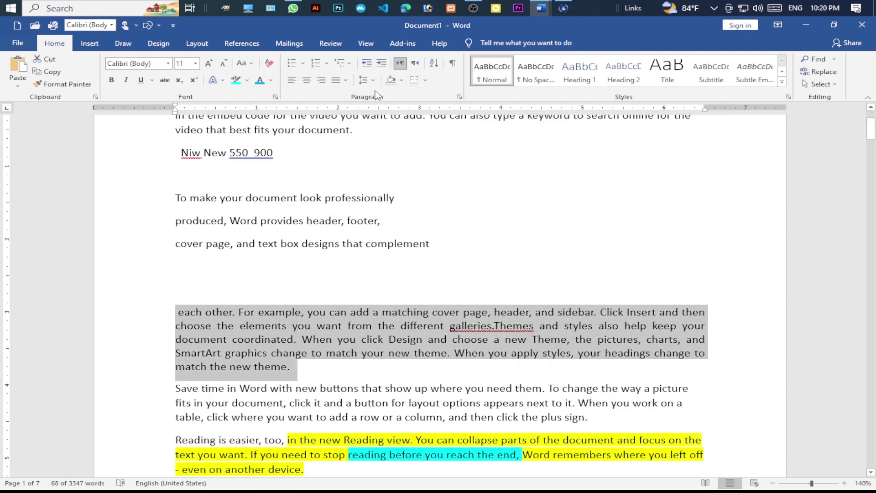
left_click(373, 80)
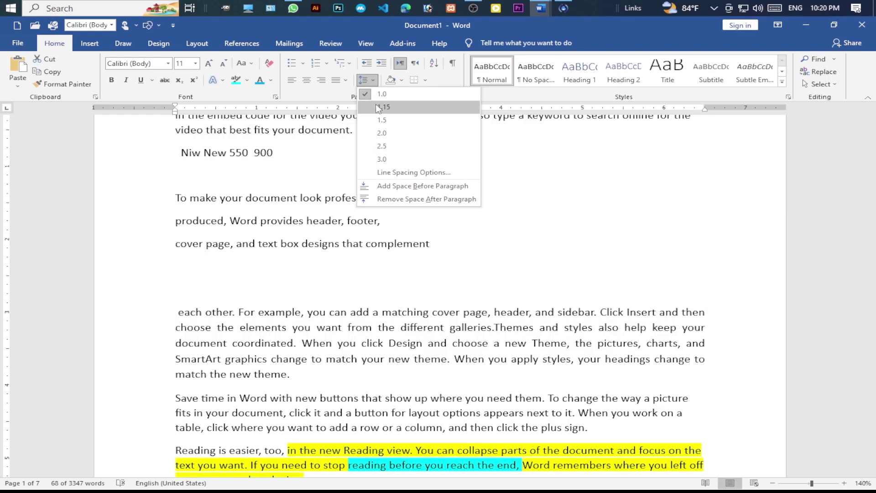
left_click(379, 108)
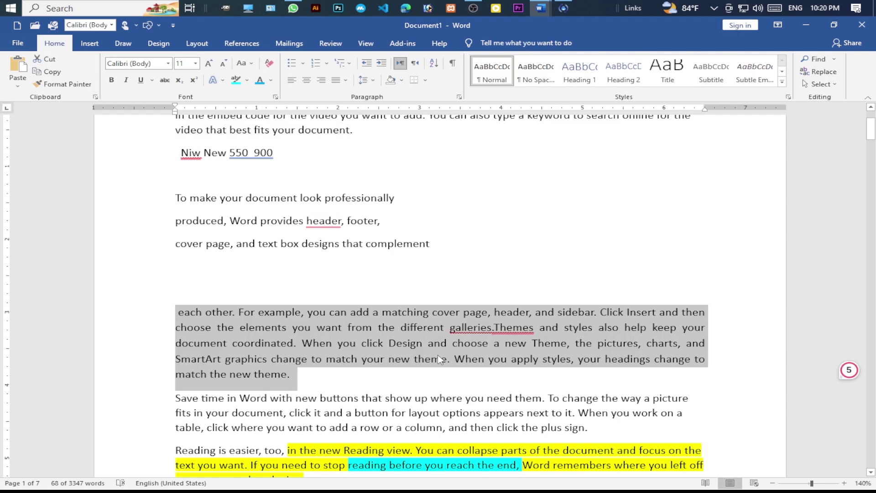
- Change the paragraph's line spacing to 1.5, then to double spacing (2.0)
scroll(437, 355, "up", 5)
scroll(440, 358, "up", 10)
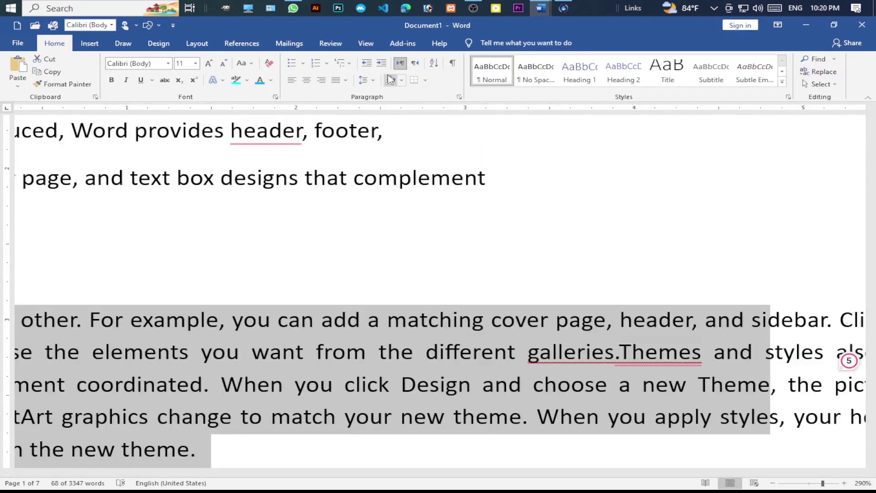
left_click(373, 82)
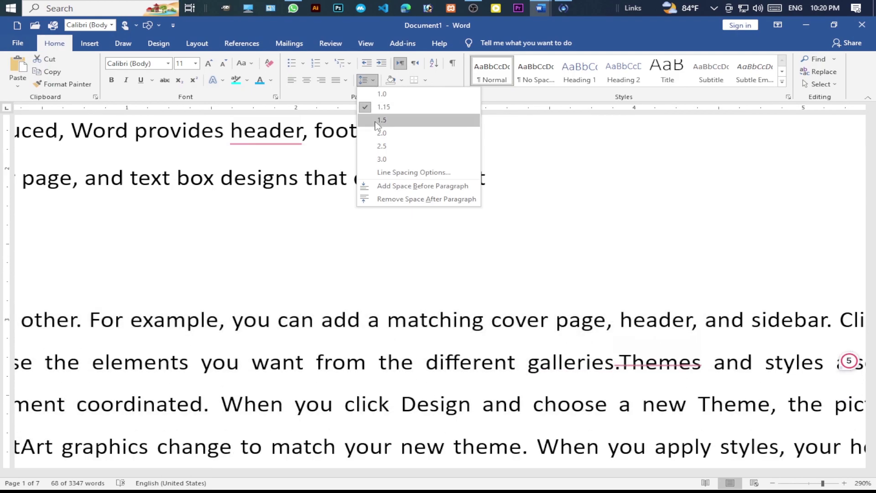
left_click(376, 121)
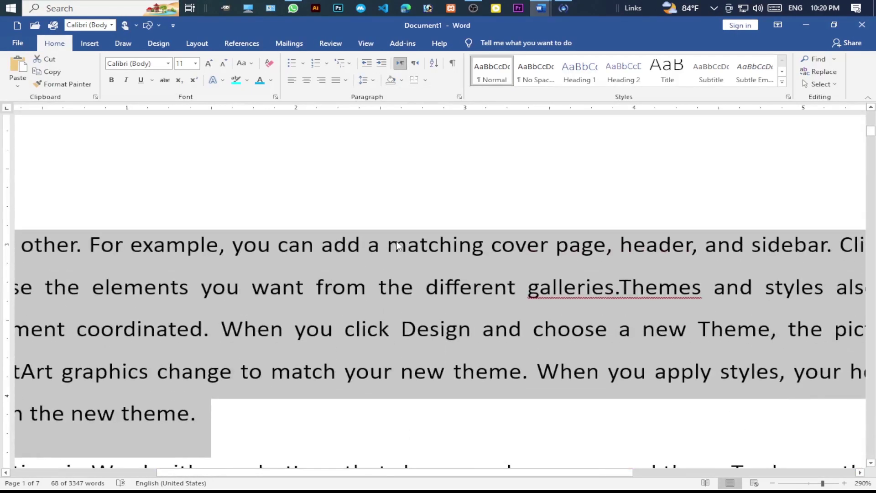
left_click(369, 80)
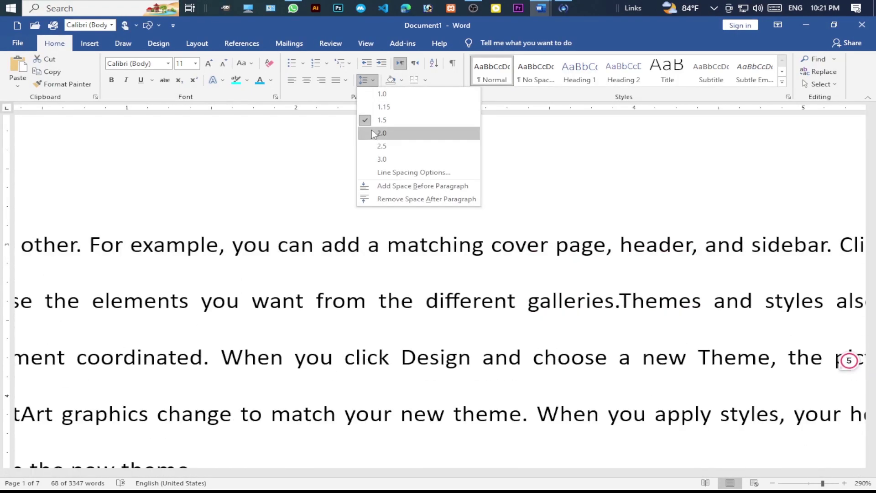
left_click(381, 134)
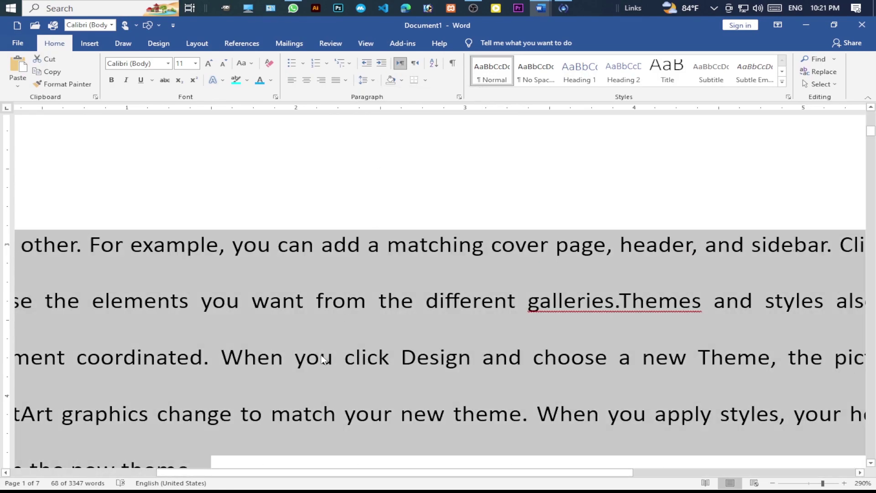
left_click(375, 81)
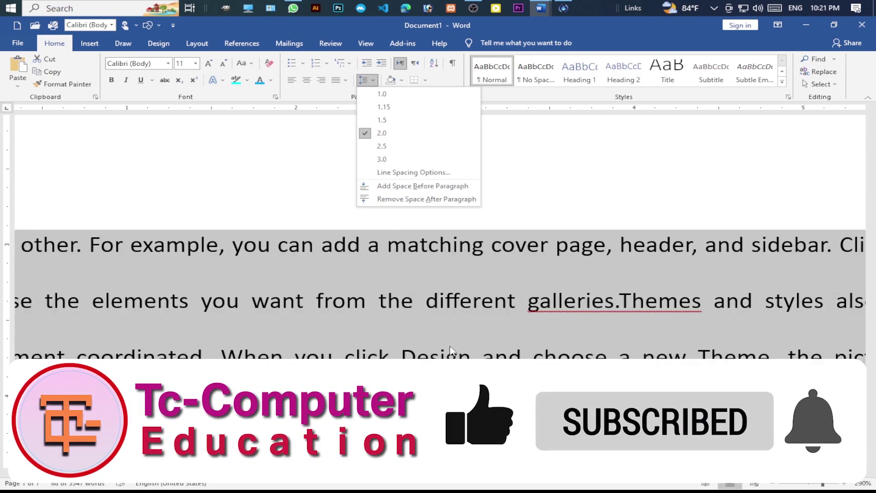
scroll(449, 349, "down", 6)
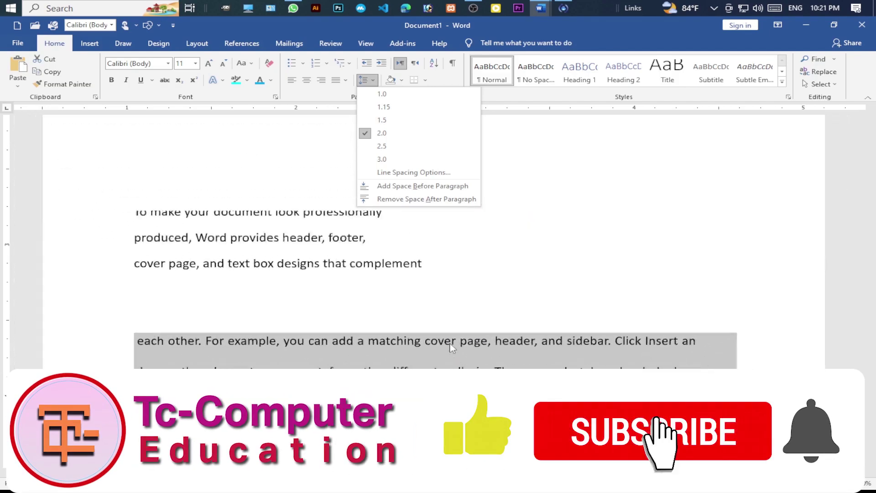
- Add space before the double-spaced 'each other' paragraph, leaving the spacing menu unchanged afterwards
scroll(449, 347, "down", 5)
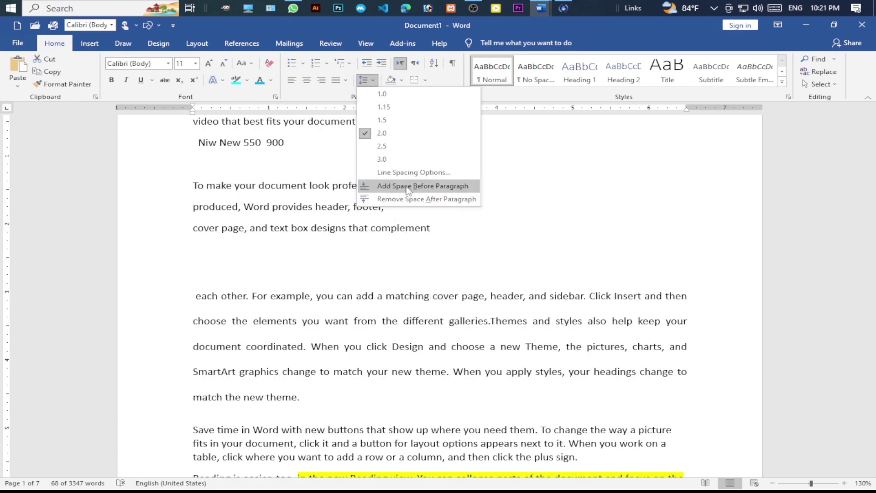
left_click(407, 187)
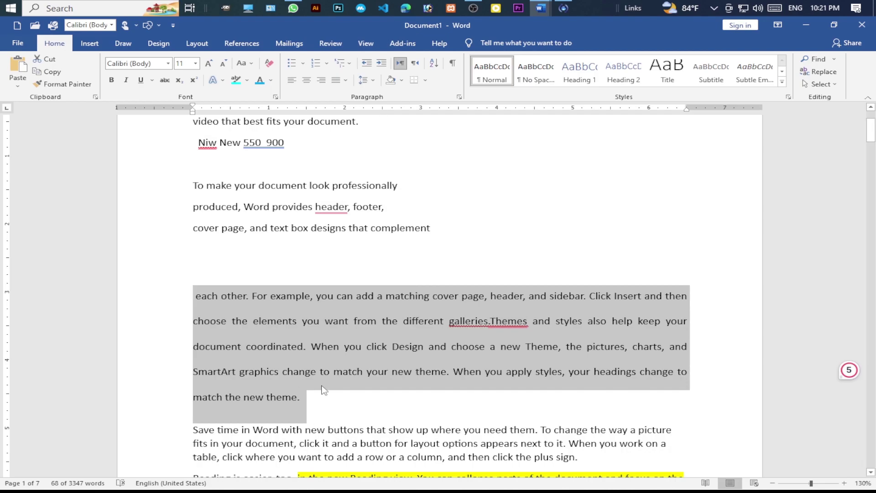
scroll(324, 390, "down", 1)
left_click(367, 80)
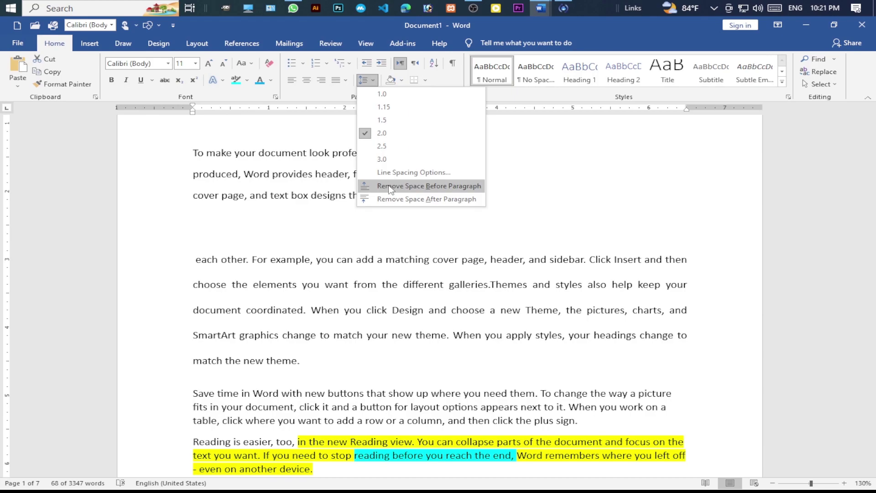
scroll(277, 342, "down", 2)
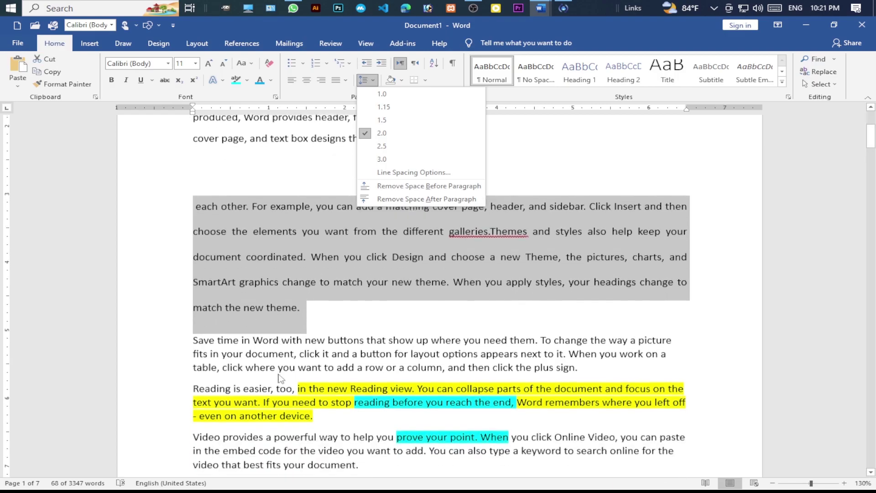
left_click(279, 336)
left_click(295, 318)
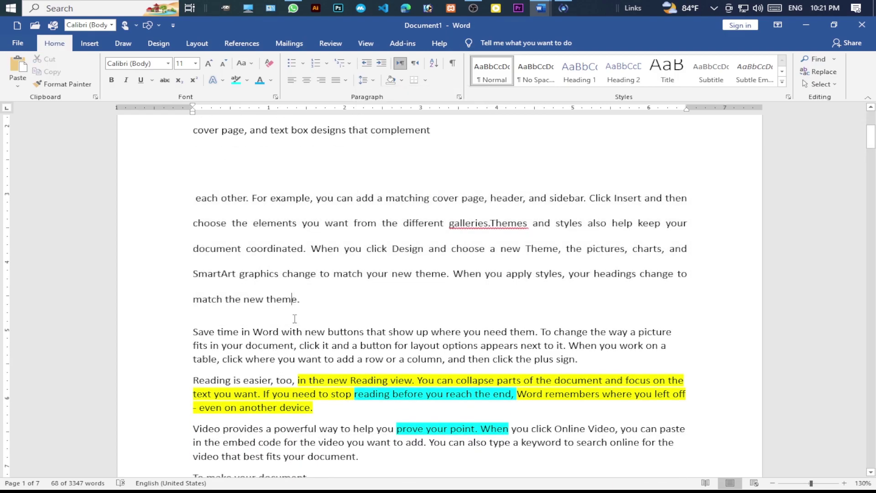
- Undo the toggle-case change and select the three paragraphs from 'Themes' to 'device.'
scroll(268, 363, "down", 7)
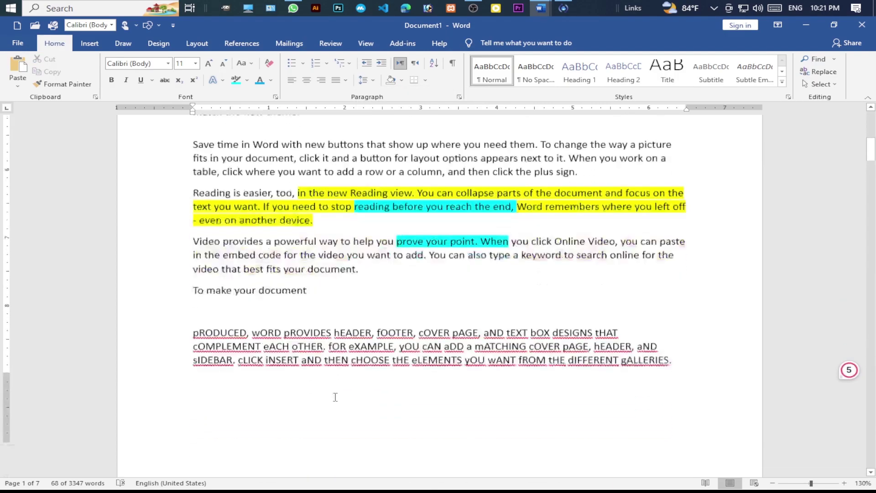
key("ctrl+z")
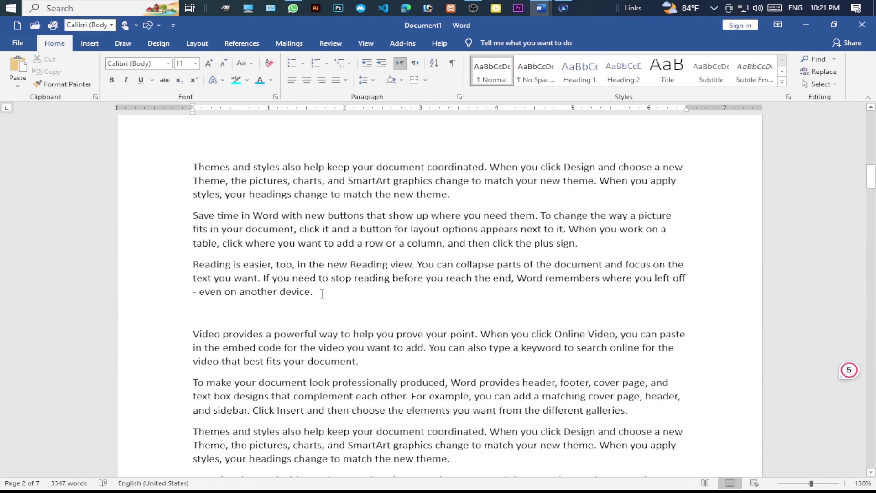
left_click_drag(322, 294, 189, 169)
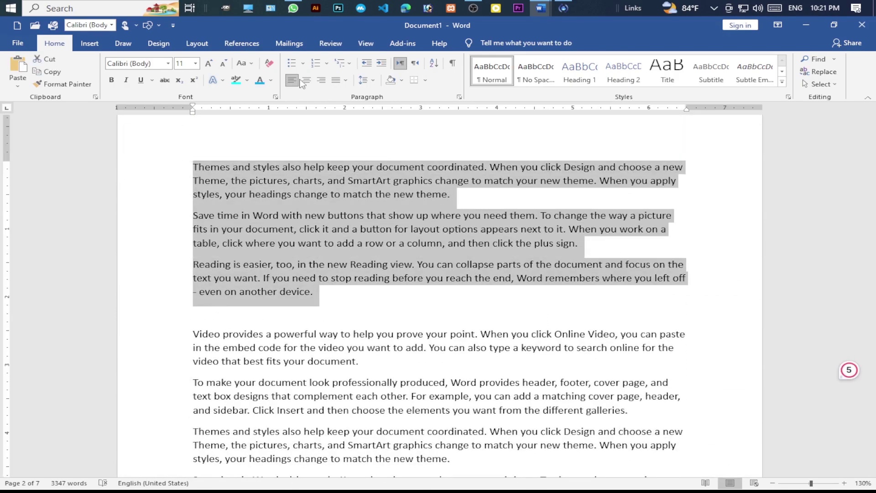
left_click(368, 80)
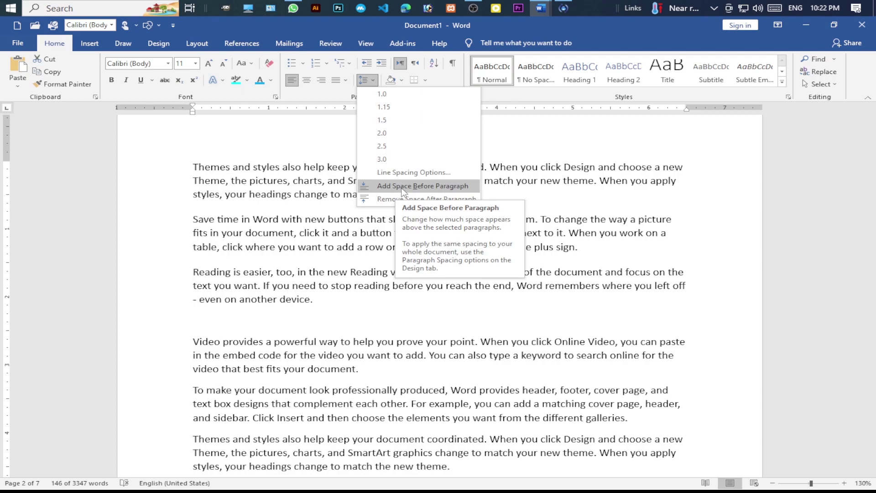
- Add space before the three selected paragraphs and view their settings: 12 pt before, 8 pt after
left_click(394, 186)
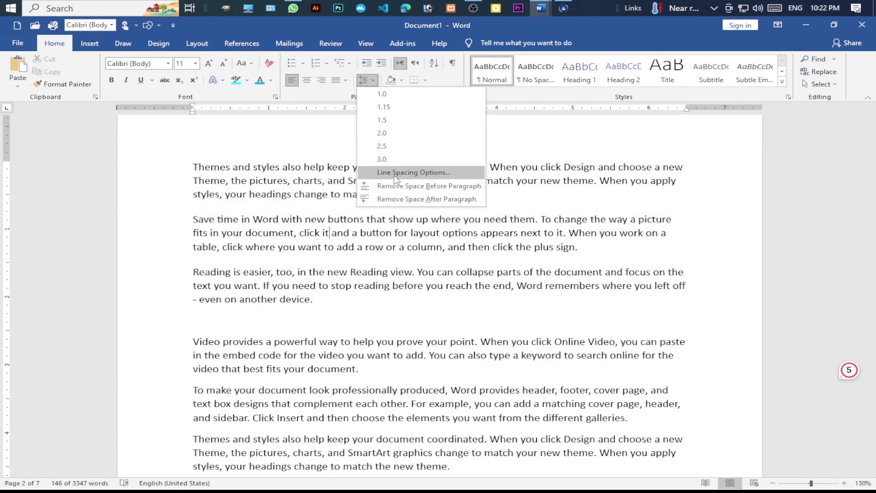
left_click(428, 173)
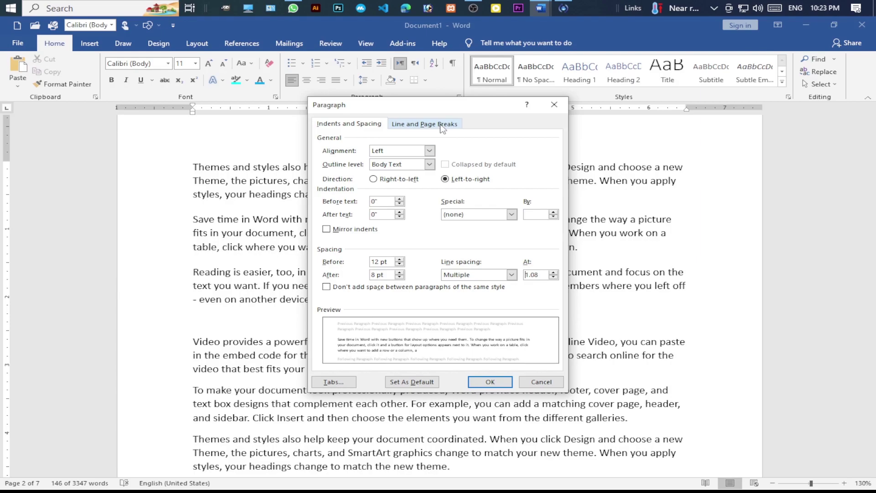
left_click(442, 126)
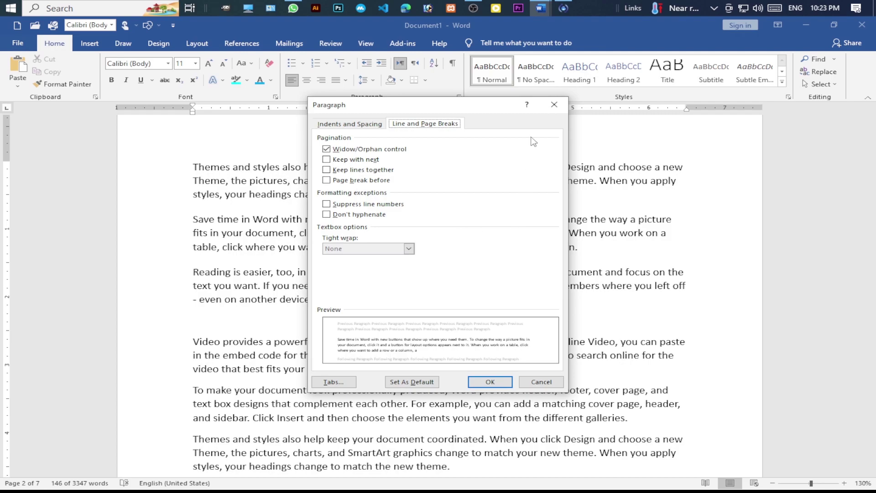
left_click(554, 104)
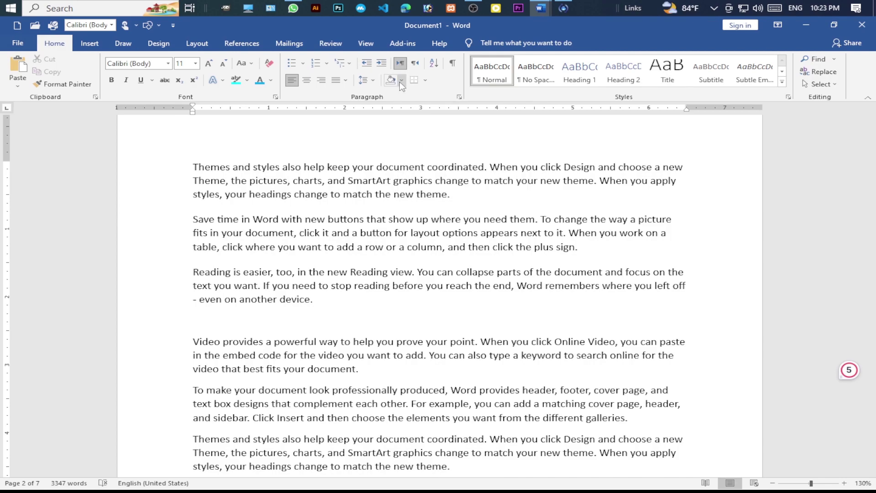
- Try green and then gold shading on the 'Video provides a powerful way' paragraph, then remove it
left_click(402, 83)
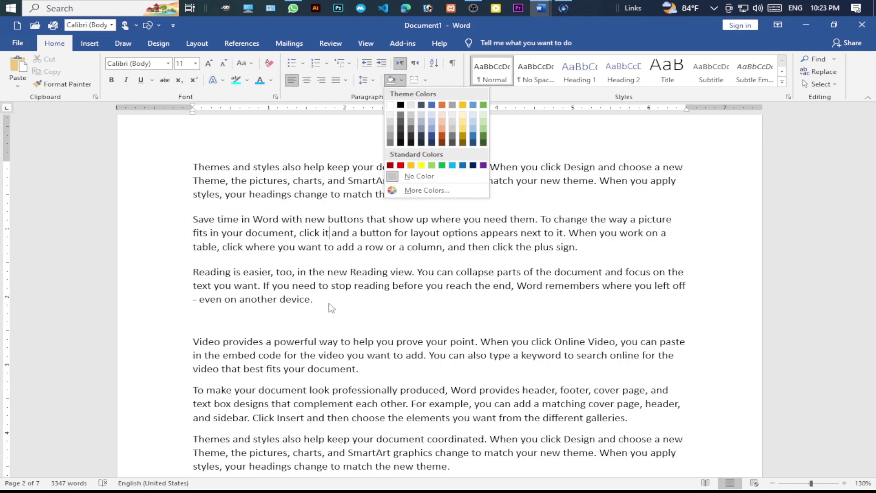
left_click(336, 246)
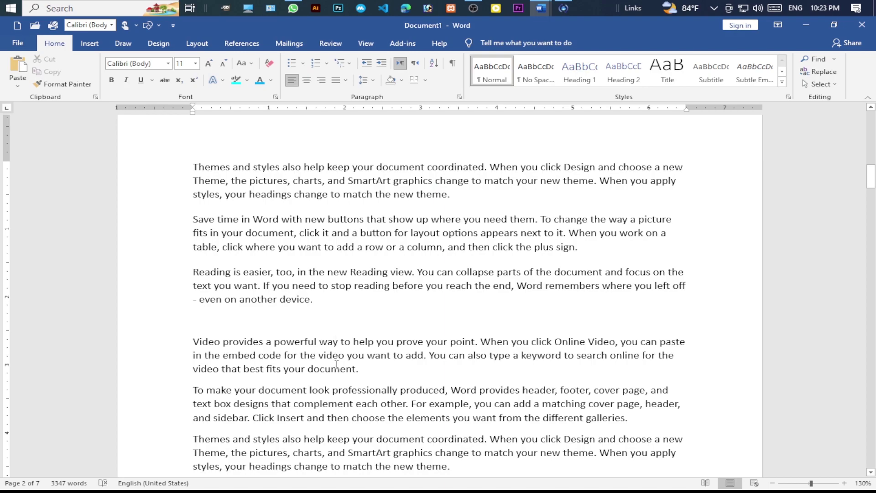
scroll(328, 310, "down", 1)
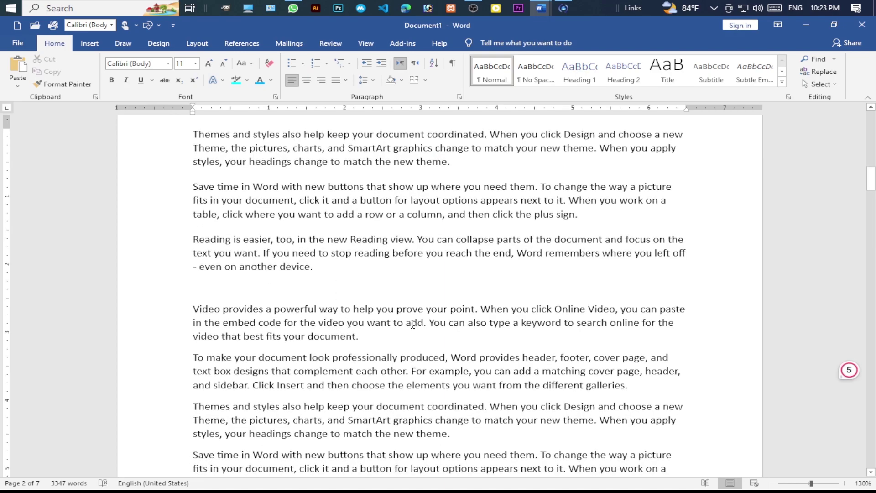
left_click(401, 80)
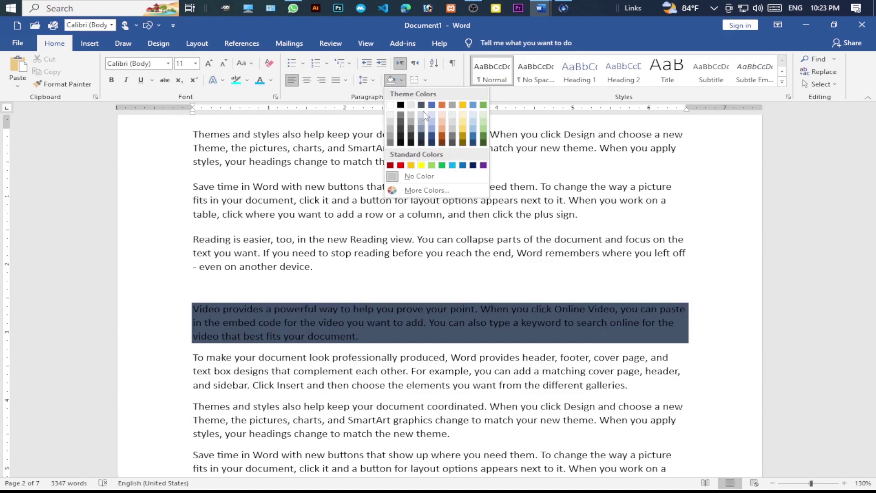
left_click(482, 127)
left_click(401, 80)
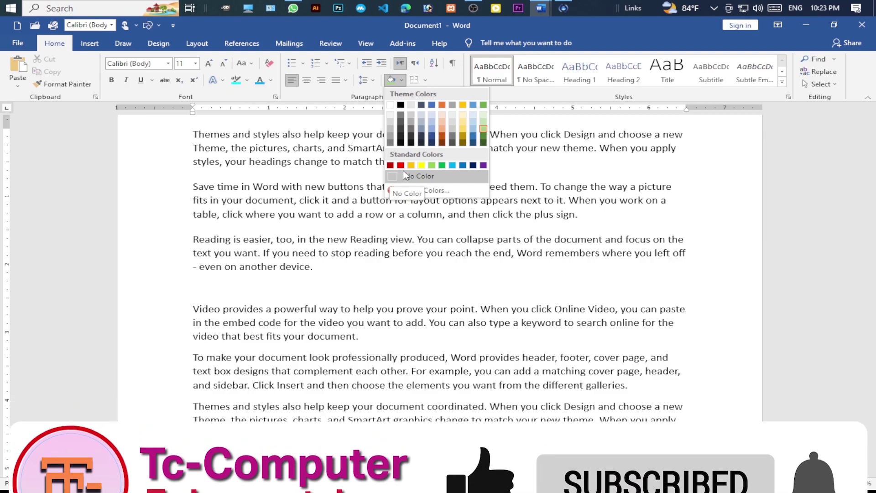
left_click(412, 164)
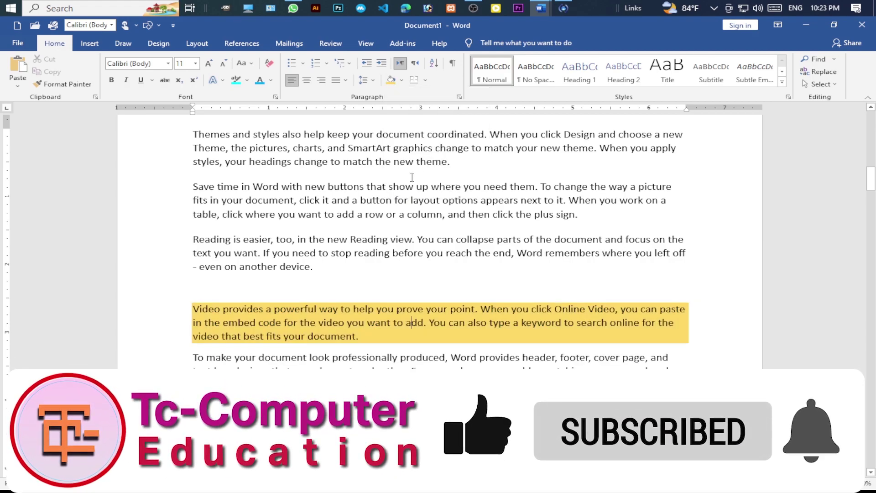
left_click(402, 80)
left_click(412, 172)
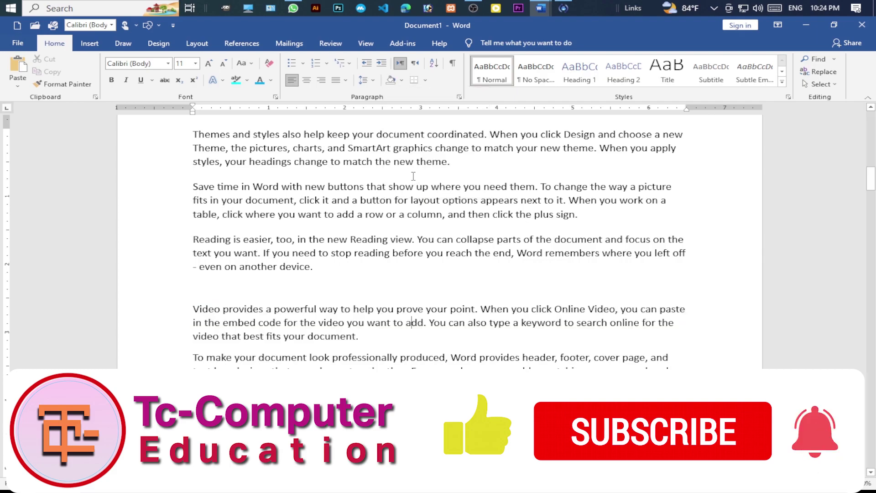
- Shade the Video paragraph deep magenta using a custom color from More Colors
left_click(402, 81)
left_click(425, 191)
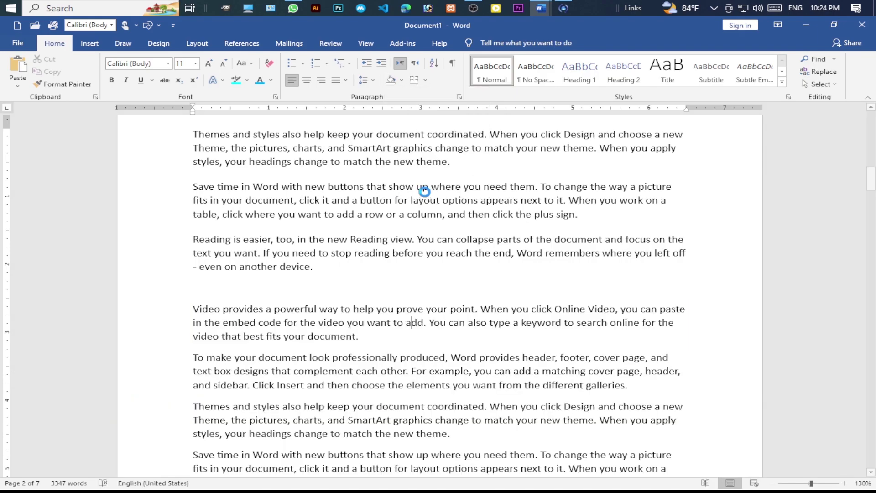
left_click_drag(416, 165, 582, 178)
left_click(584, 260)
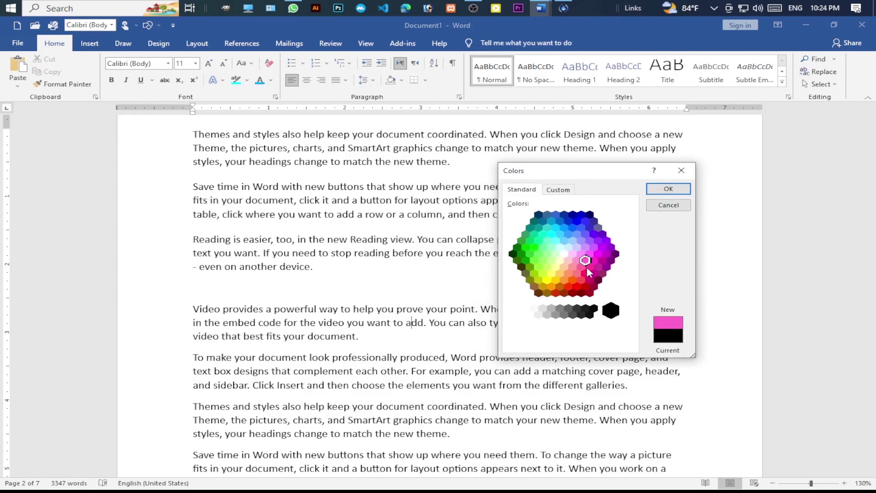
left_click(592, 258)
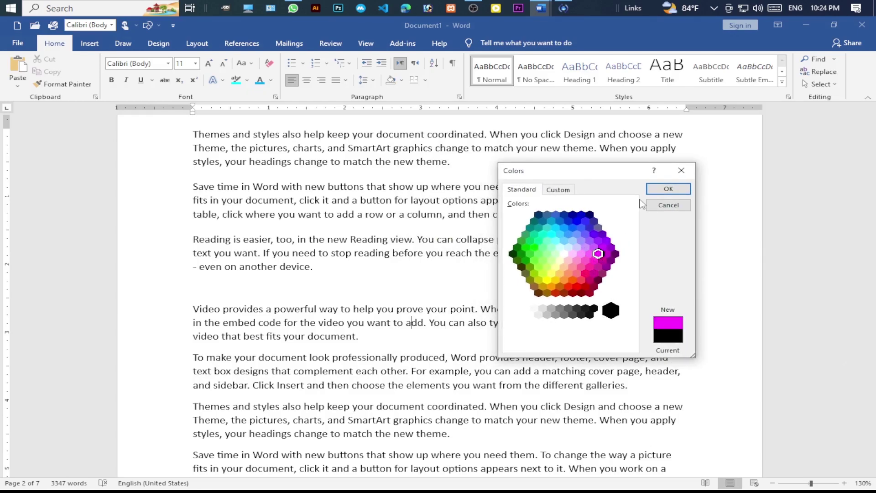
left_click(659, 189)
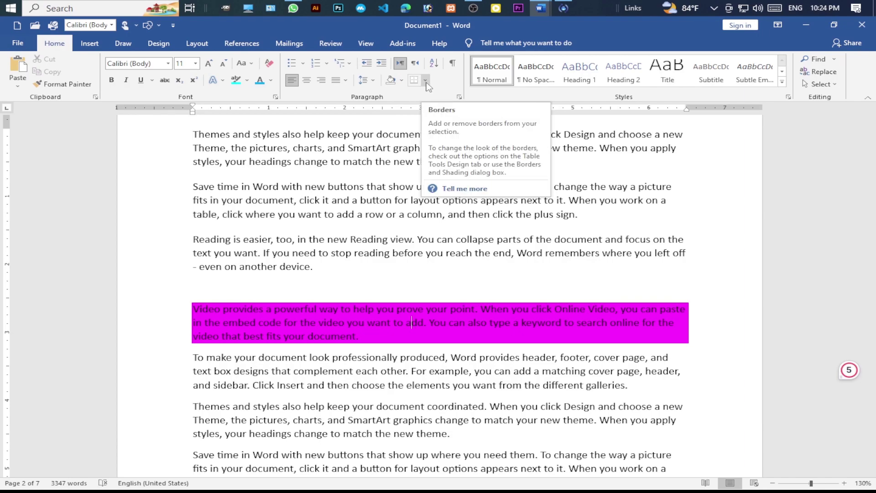
left_click_drag(325, 269, 179, 190)
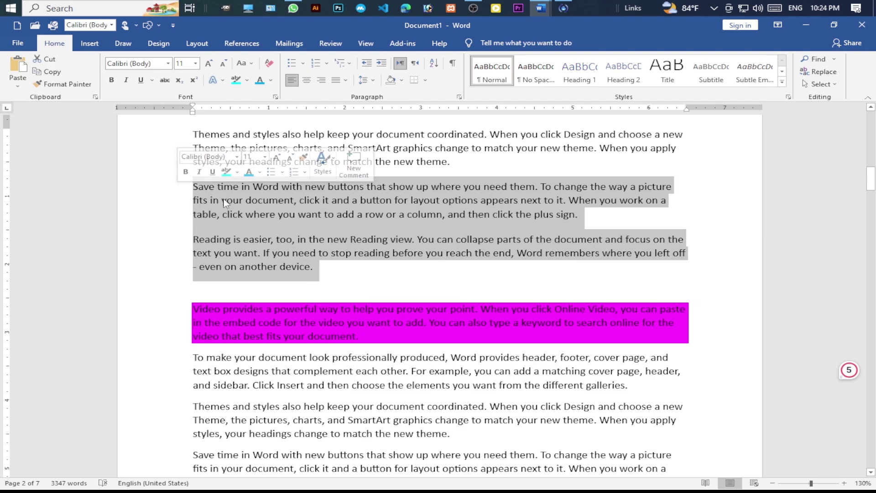
left_click(425, 80)
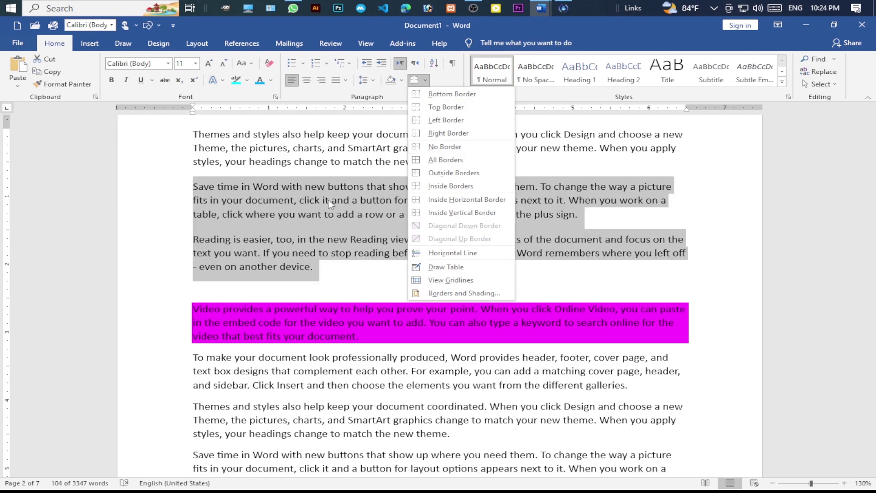
left_click(328, 199)
- Break the 'Save time' and 'Reading is easier' text into six short paragraphs at 'fits', 'table, click', 'text you want' and 'even on another device'
left_click(676, 192)
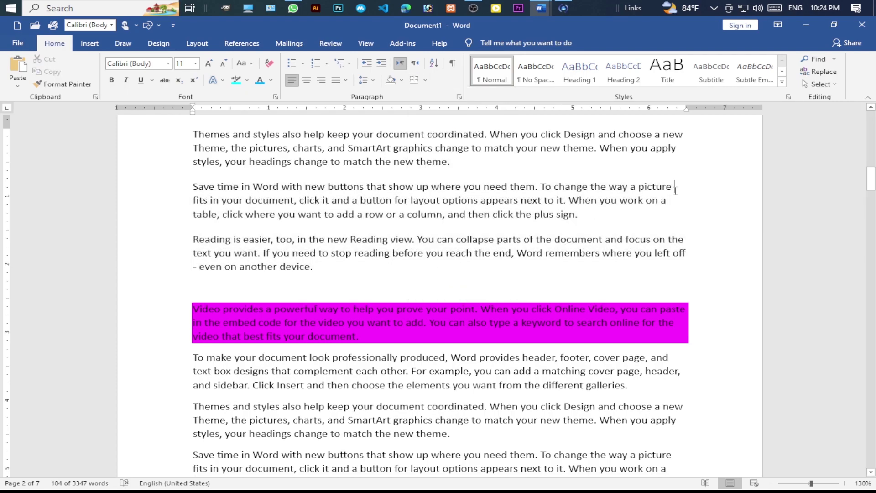
key("Return")
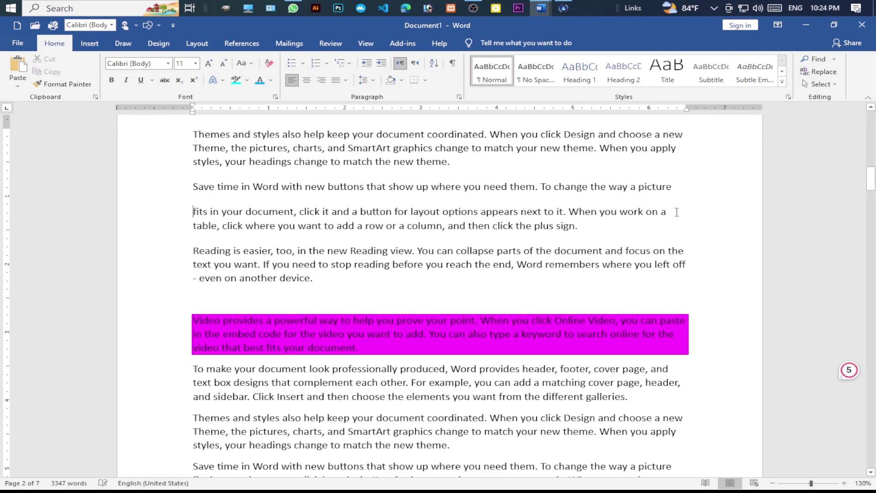
left_click(677, 211)
key("Return")
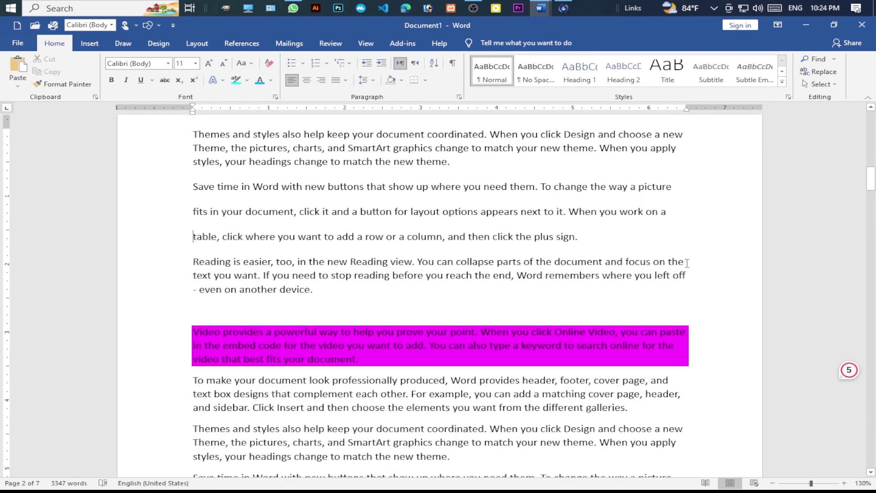
left_click(685, 262)
key("Return")
key("End")
key("Return")
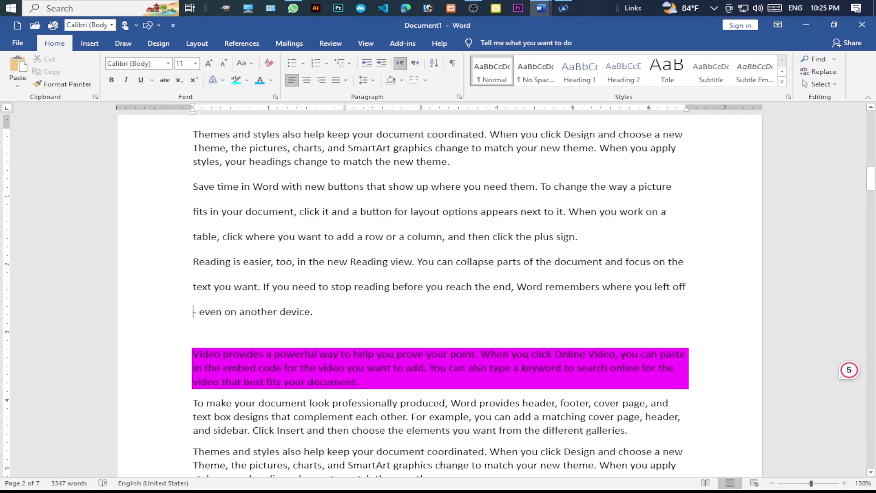
- Apply All Borders to the six short paragraphs
left_click_drag(332, 312, 182, 188)
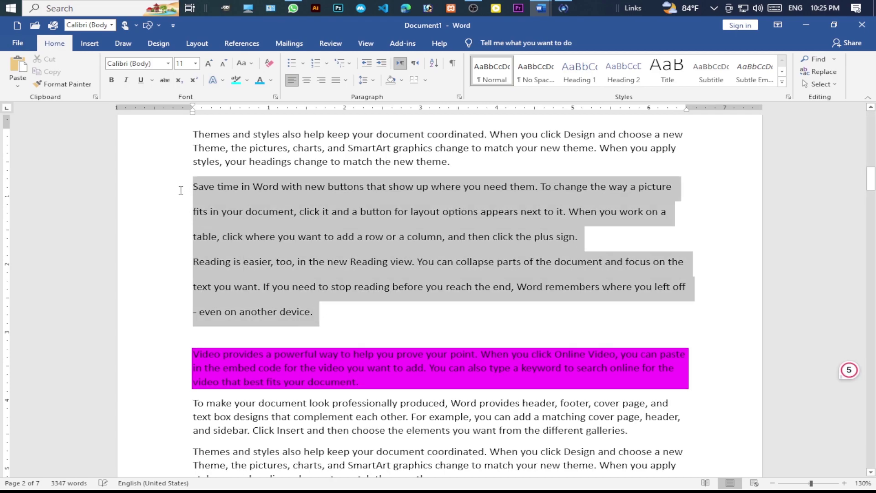
left_click(426, 81)
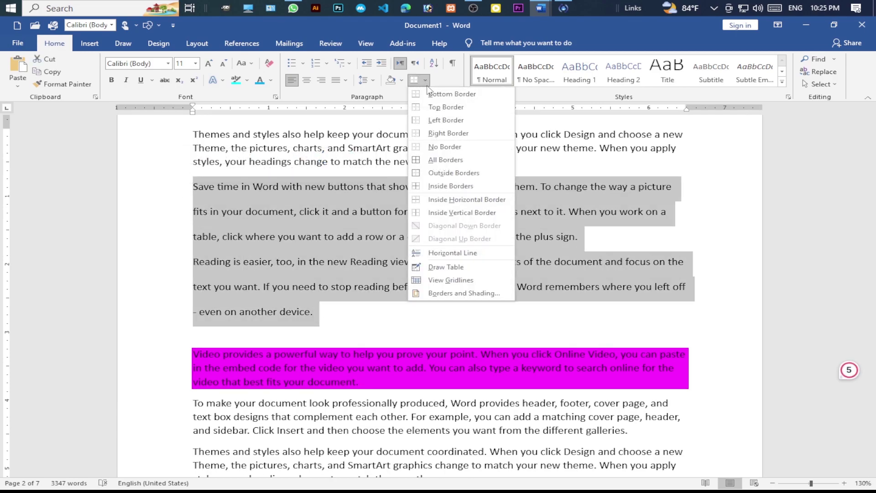
left_click(428, 160)
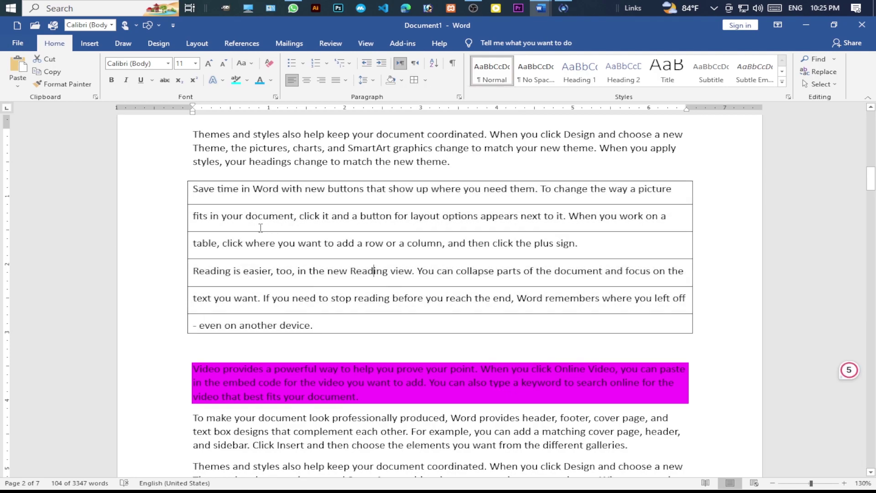
left_click(237, 228)
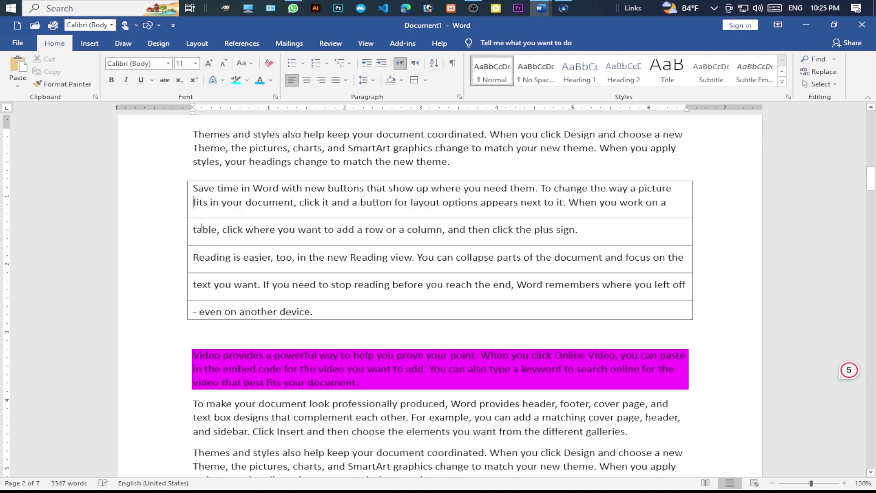
- Rejoin the 'fits', 'table' and 'Reading is easier' lines into the first bordered box
key("End")
key("Delete")
key("Down")
key("End")
key("Delete")
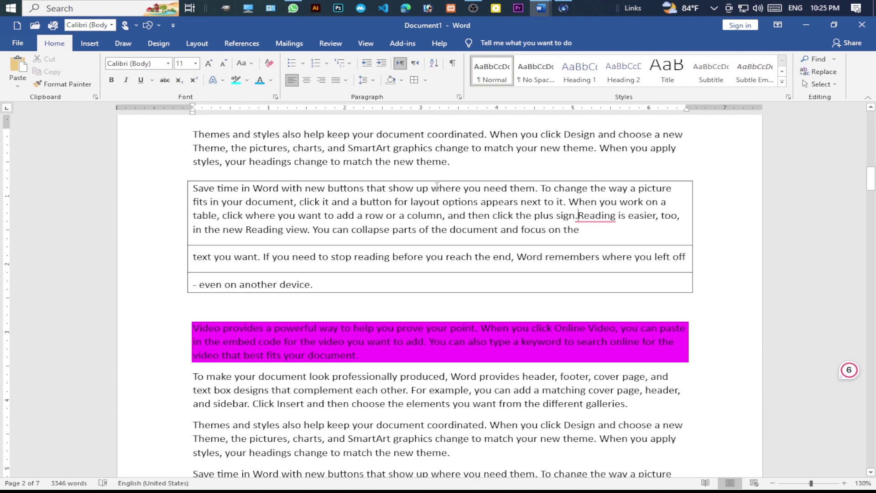
left_click(373, 80)
left_click(423, 83)
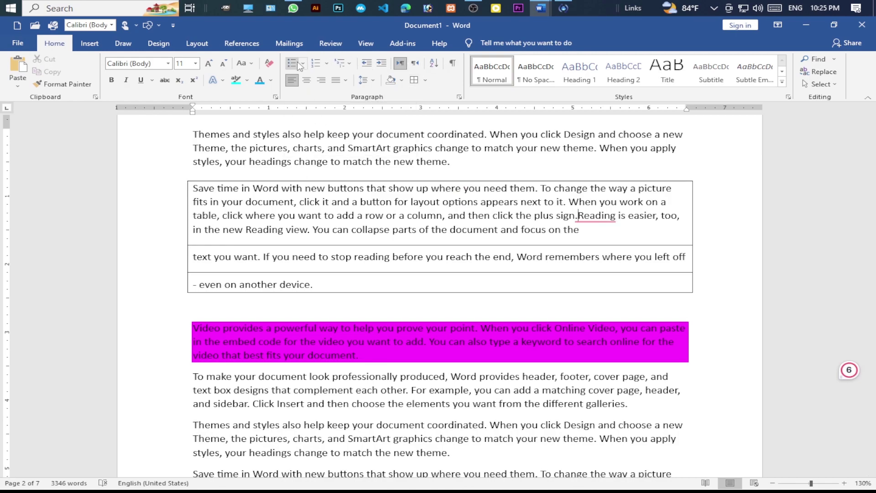
scroll(338, 250, "down", 10)
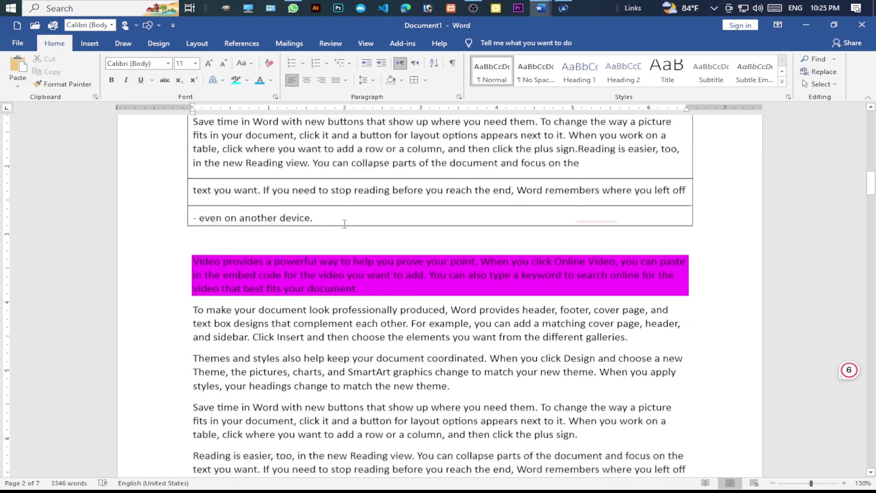
- Split the later 'Save time in Word' paragraph at 'need them.', 'click it', 'When you work on a table' and 'row or a column'
left_click_drag(336, 244, 193, 147)
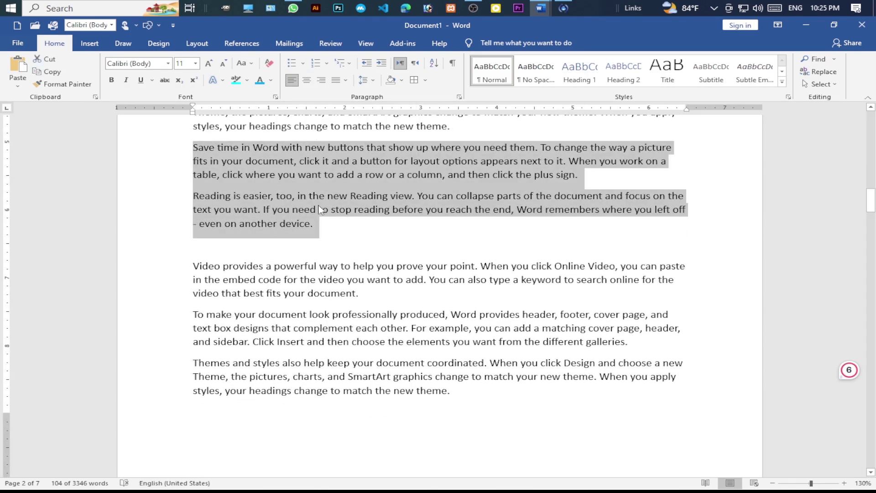
left_click(288, 211)
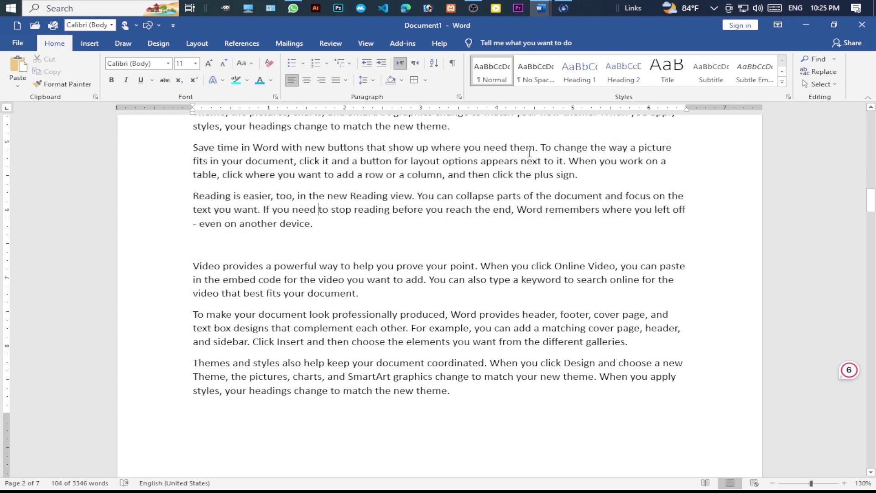
left_click(485, 147)
key("Return")
left_click(491, 169)
key("Return")
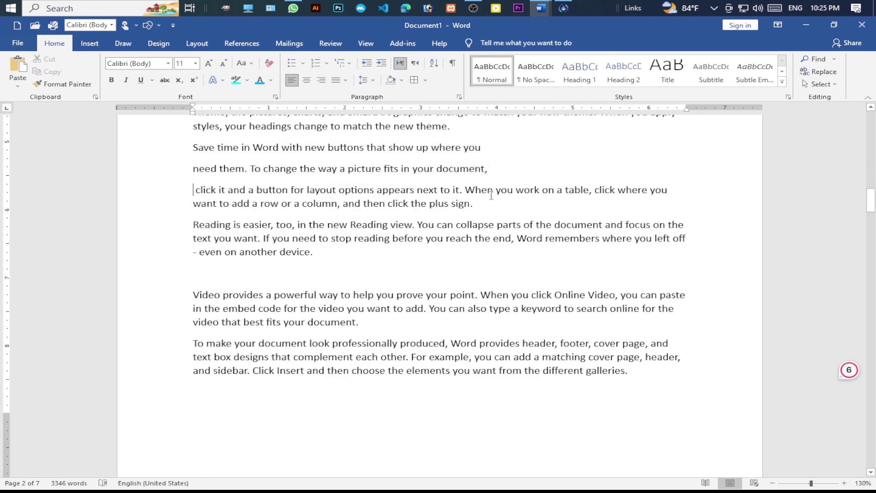
left_click(466, 190)
key("Return")
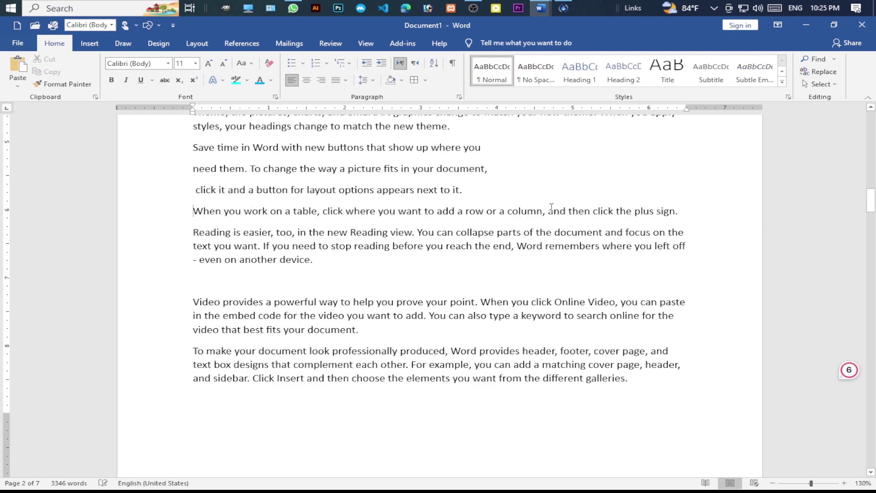
left_click(468, 211)
key("Return")
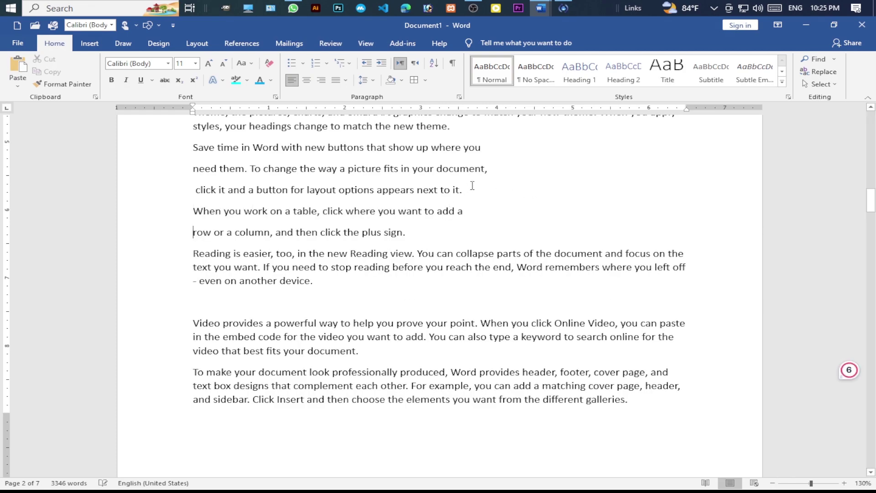
scroll(472, 185, "up", 1)
left_click_drag(408, 297, 193, 192)
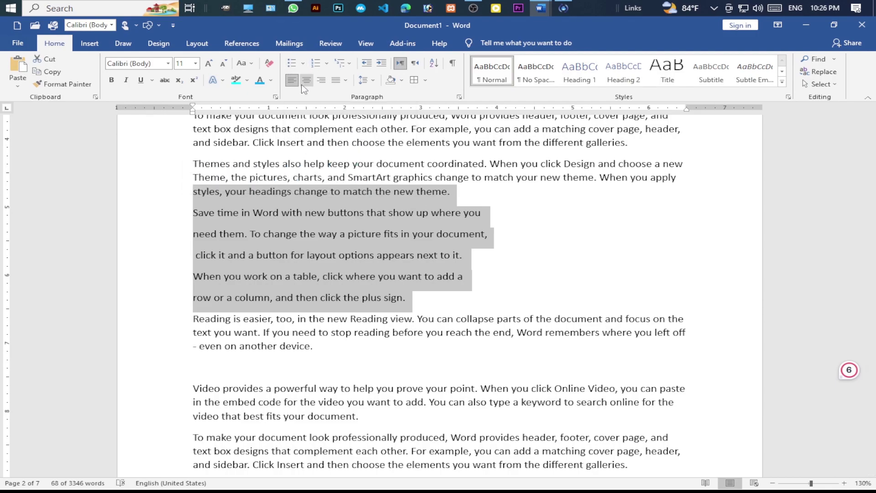
- Bullet the short lines, trying four-diamond and then checkmark bullet styles
left_click(292, 63)
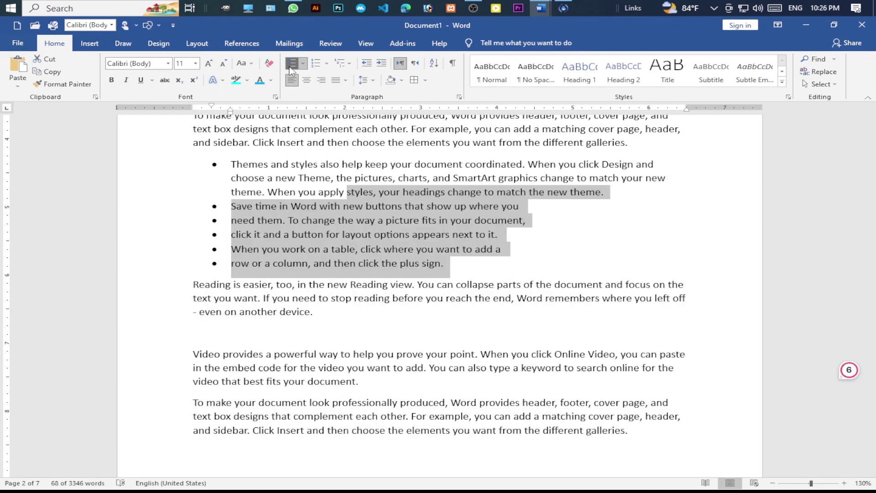
left_click(303, 64)
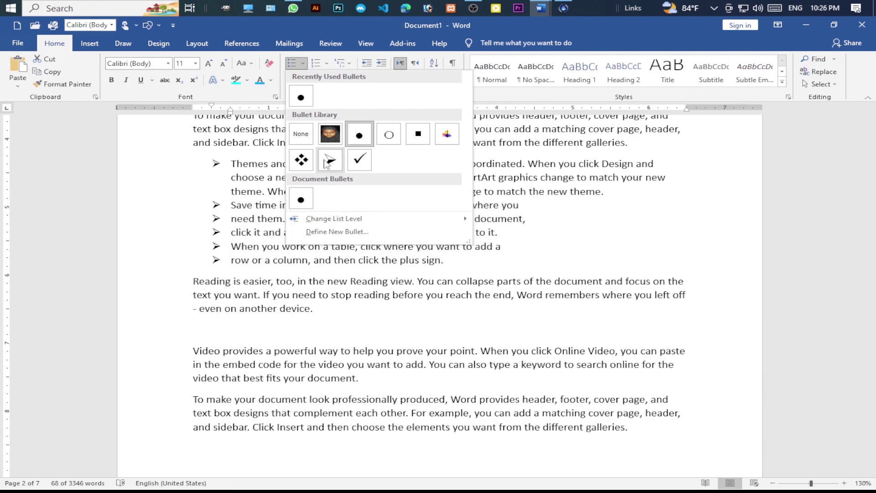
left_click(301, 160)
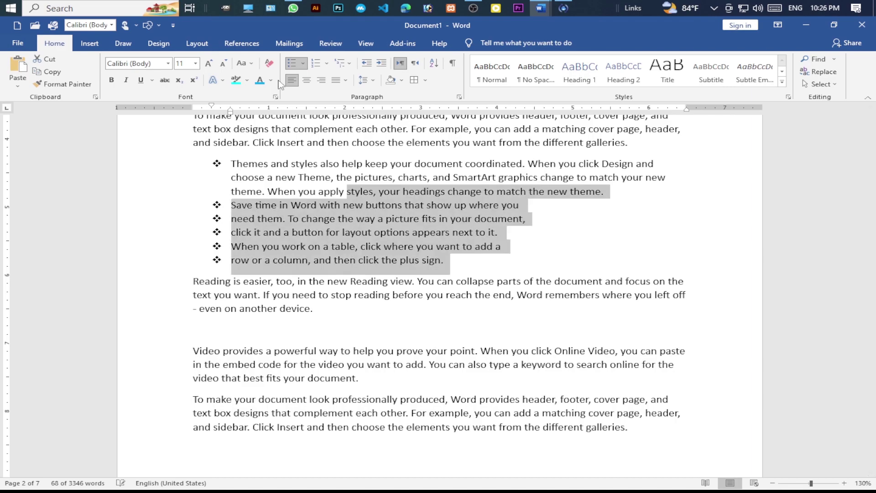
left_click(304, 64)
left_click(359, 161)
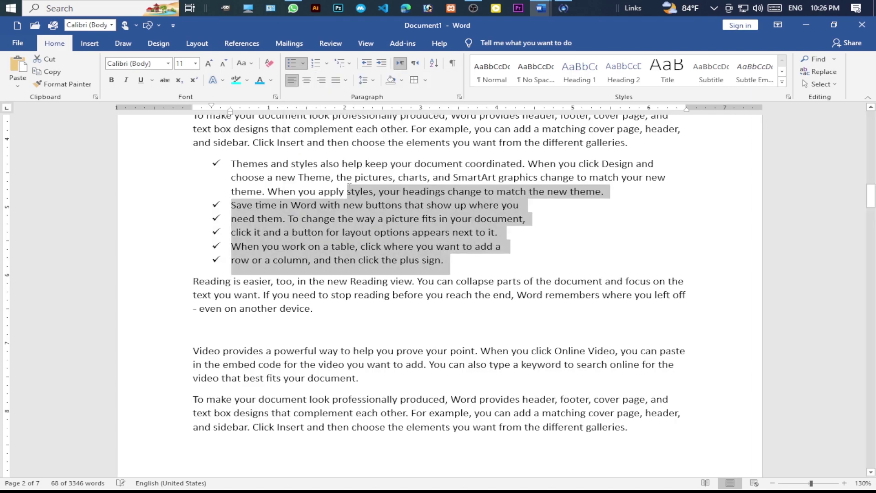
left_click(303, 64)
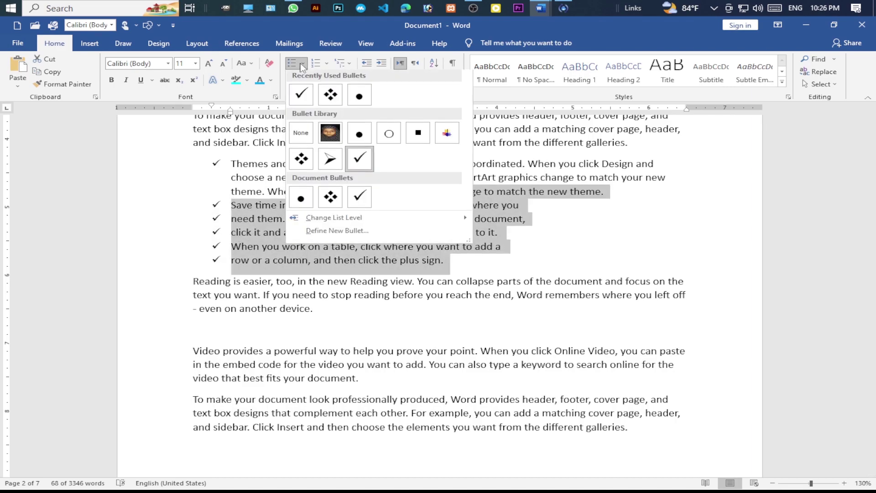
- Define a new picture bullet from the boy's photo file and apply it to the list
mouse_move(322, 222)
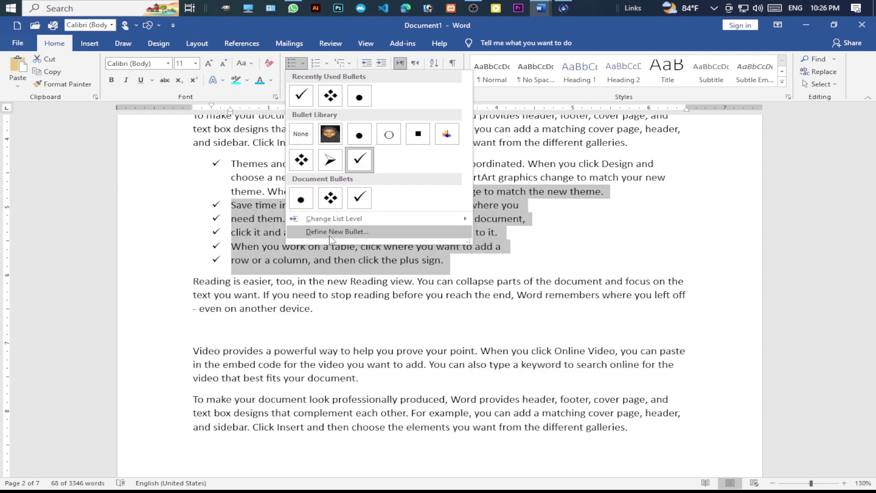
left_click(351, 232)
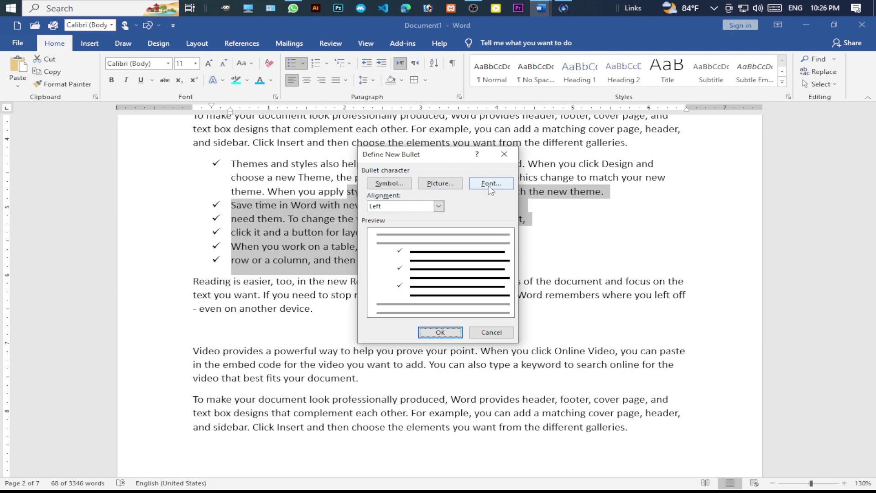
left_click(442, 185)
left_click(352, 201)
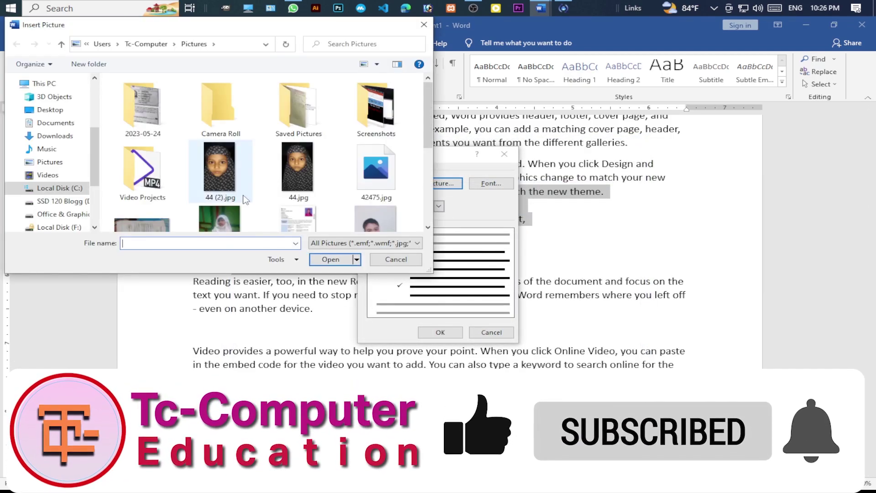
scroll(245, 200, "down", 1)
left_click(370, 211)
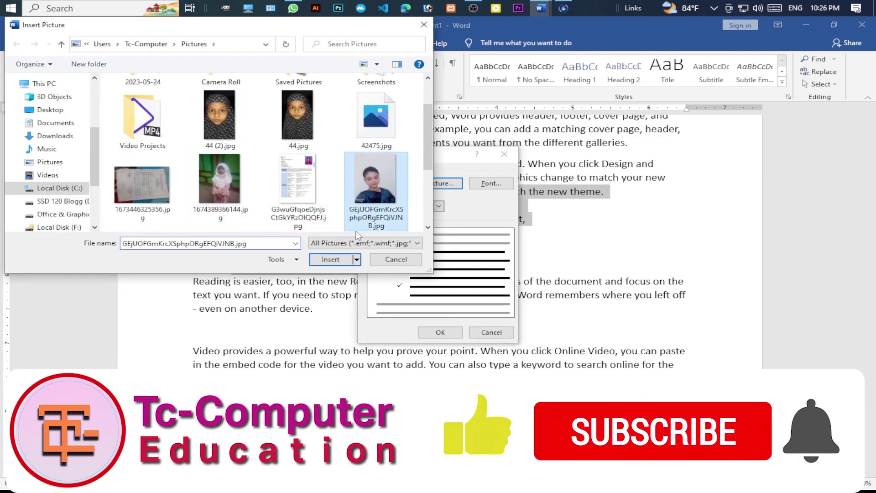
left_click(337, 259)
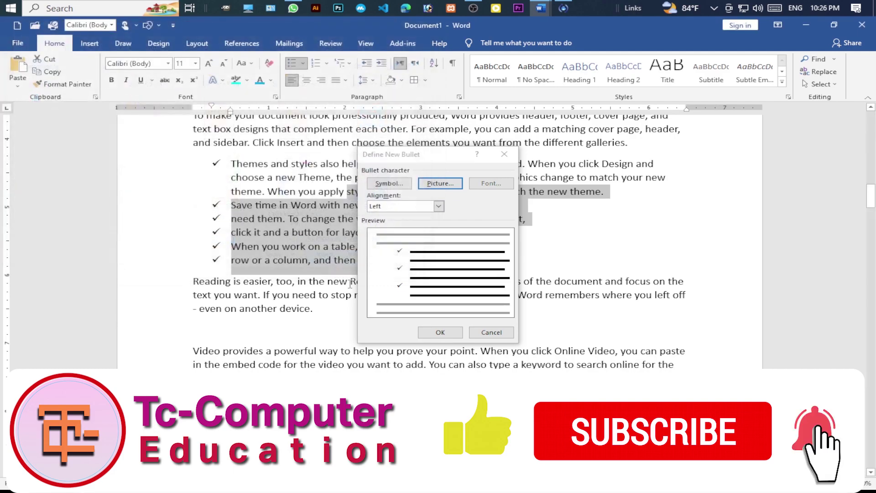
left_click(432, 333)
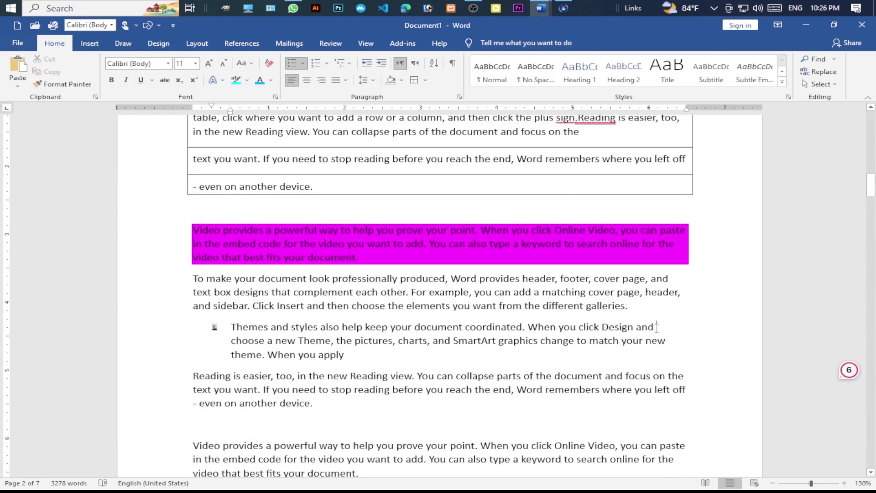
scroll(343, 370, "up", 20)
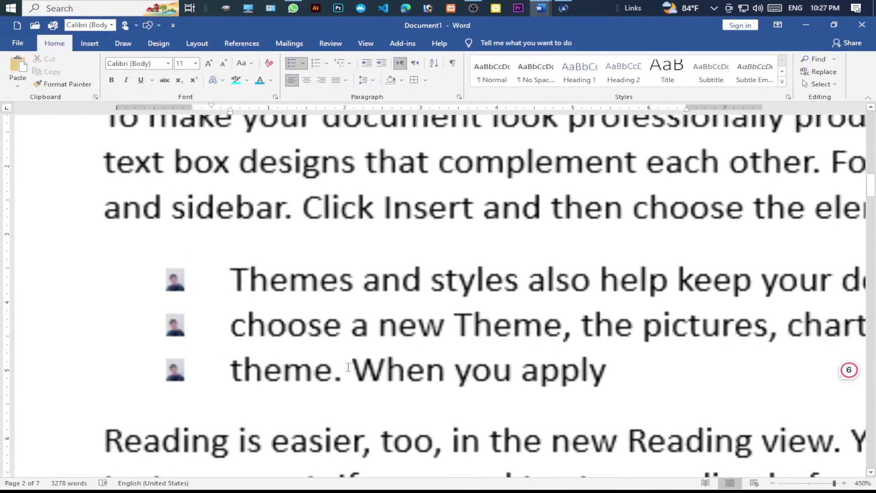
scroll(348, 367, "up", 5)
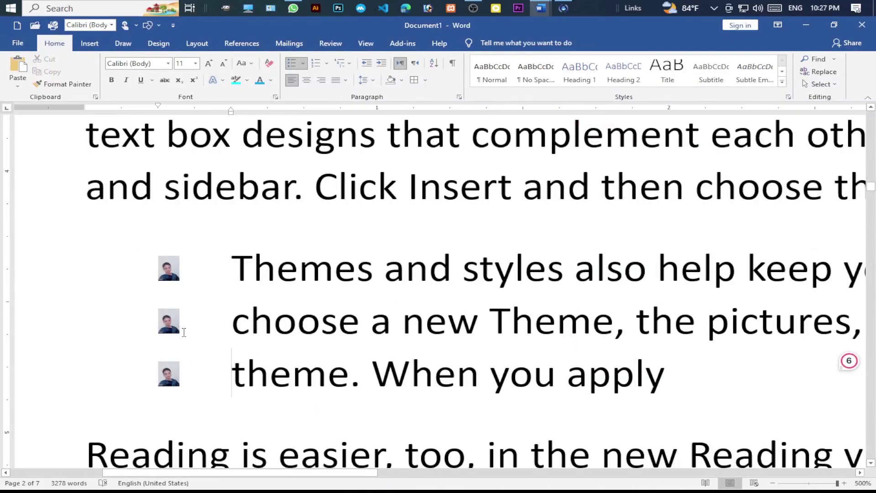
scroll(313, 333, "up", 1)
scroll(167, 279, "down", 2)
scroll(167, 279, "up", 2)
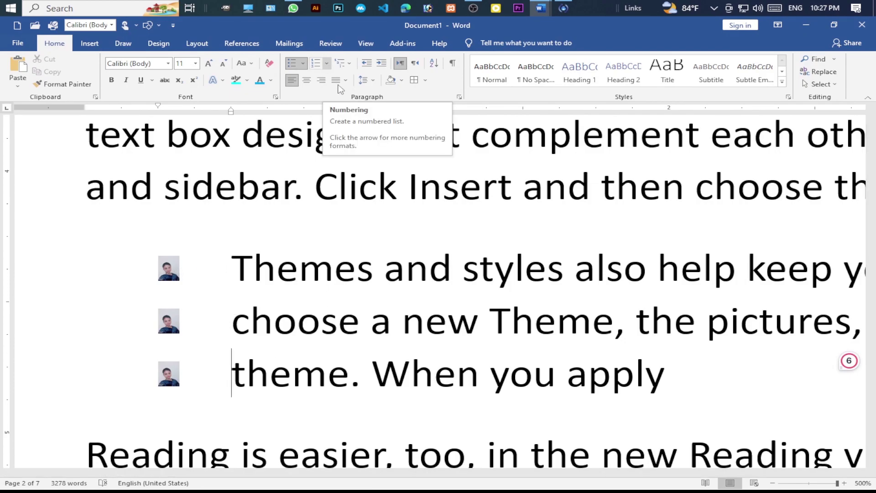
- Switch the photo-bulleted paragraph to 1., 2., 3. numbering and browse the numbering formats
double_click(98, 285)
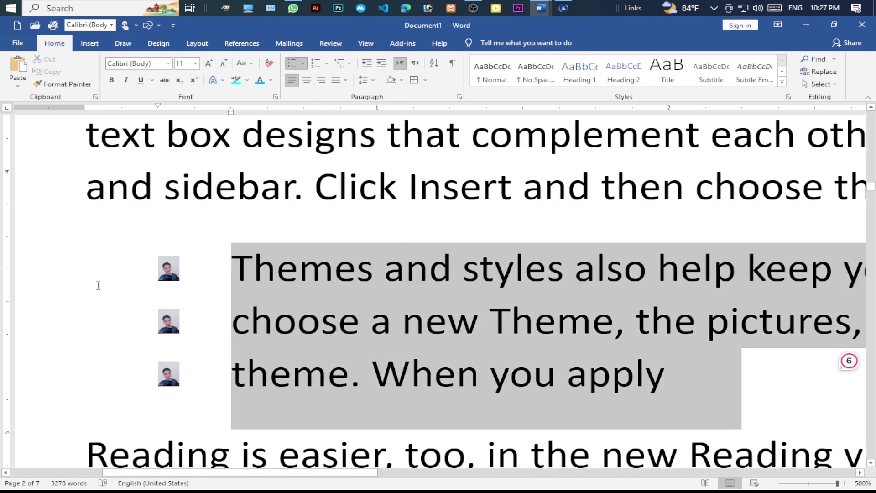
left_click(317, 64)
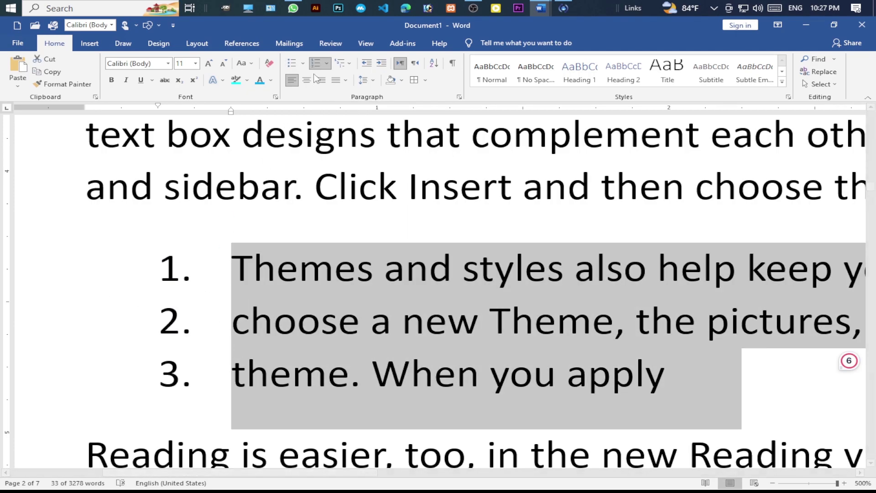
left_click(326, 63)
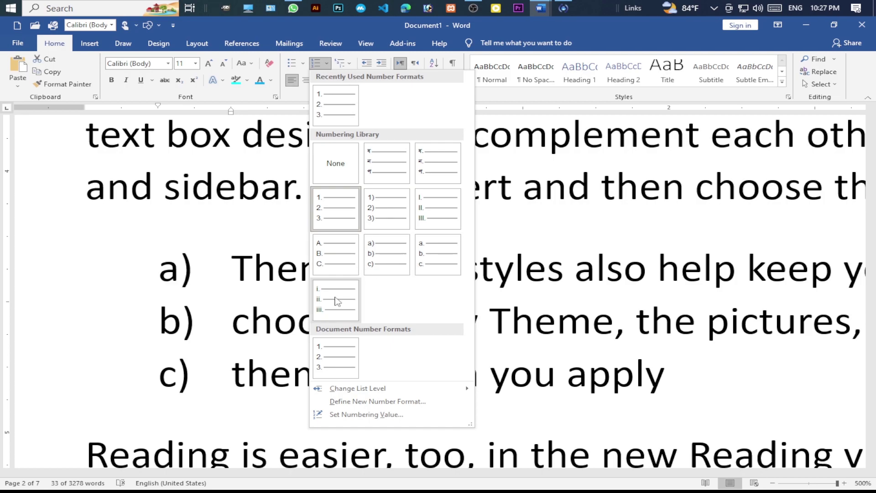
mouse_move(347, 391)
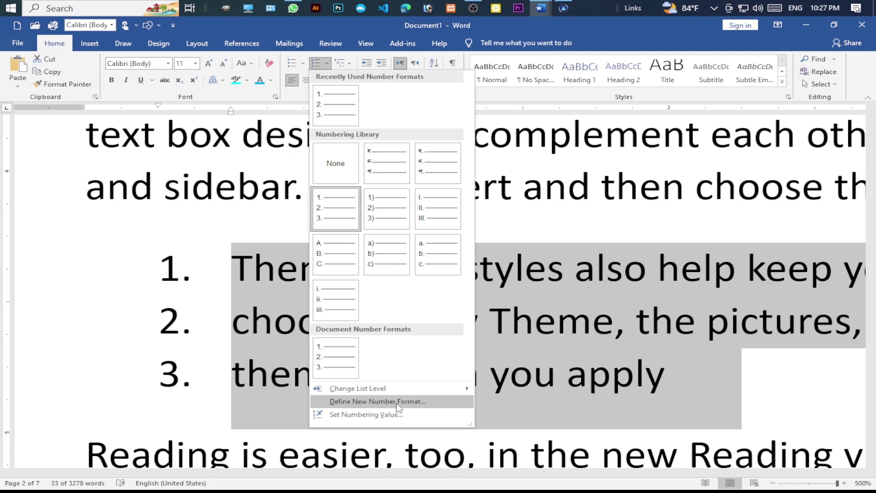
left_click(350, 65)
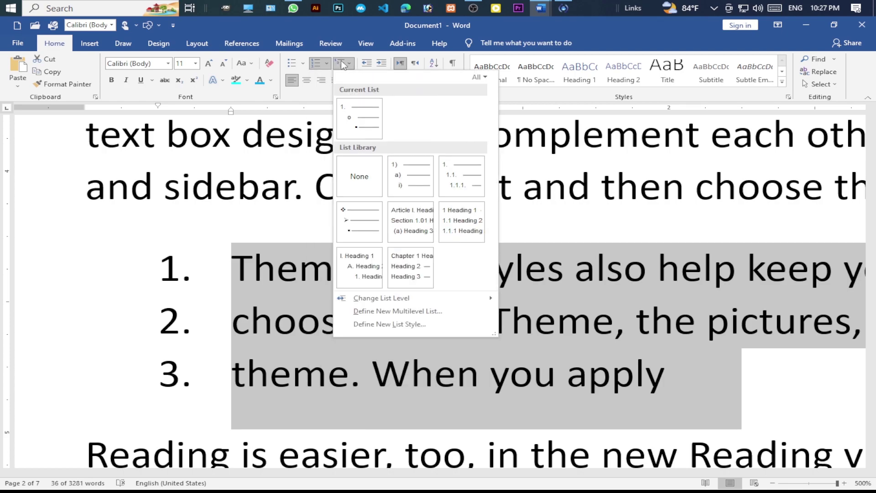
- Apply the Article I. / Section 1.01 multilevel heading list to the three lines
left_click(345, 67)
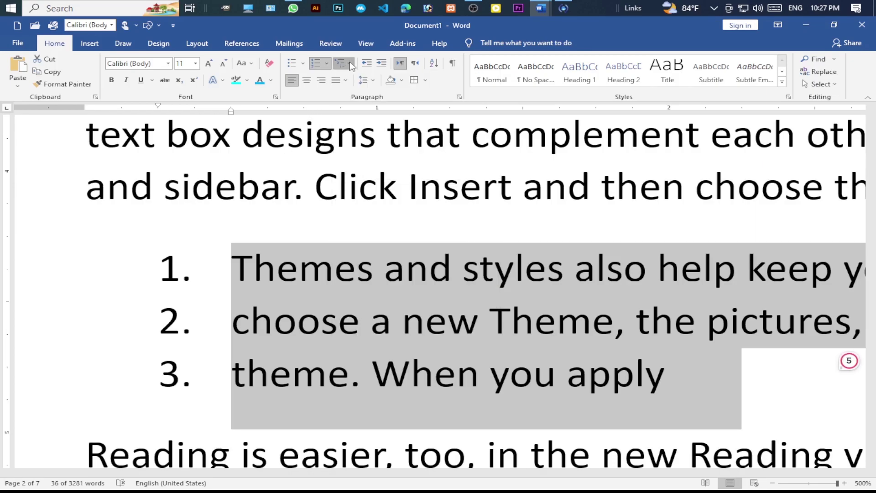
left_click(352, 66)
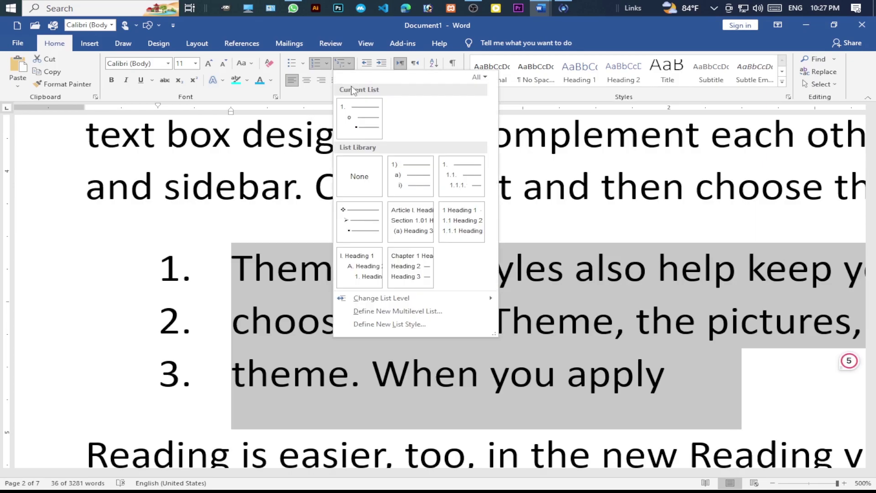
left_click(402, 223)
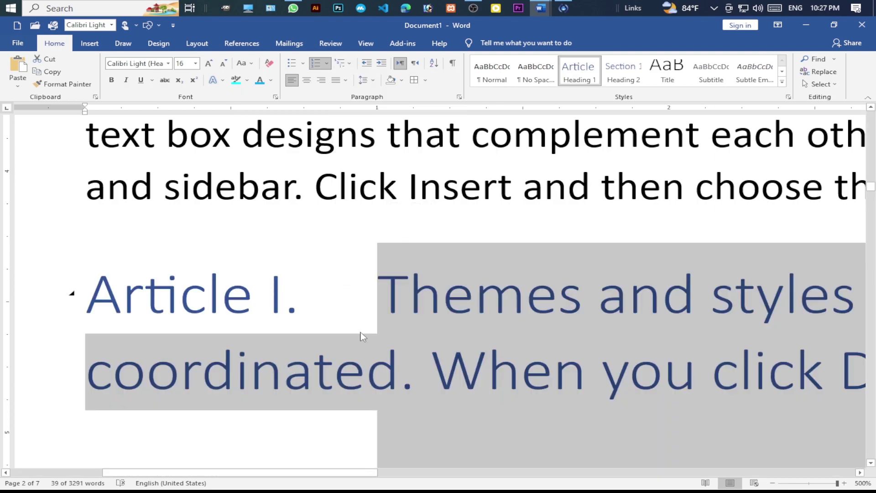
scroll(382, 331, "down", 10, "ctrl")
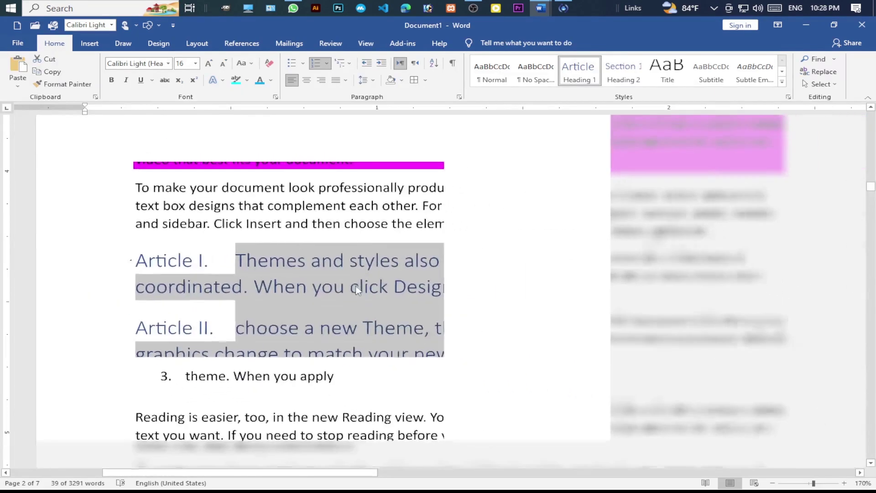
scroll(291, 275, "up", 13, "ctrl")
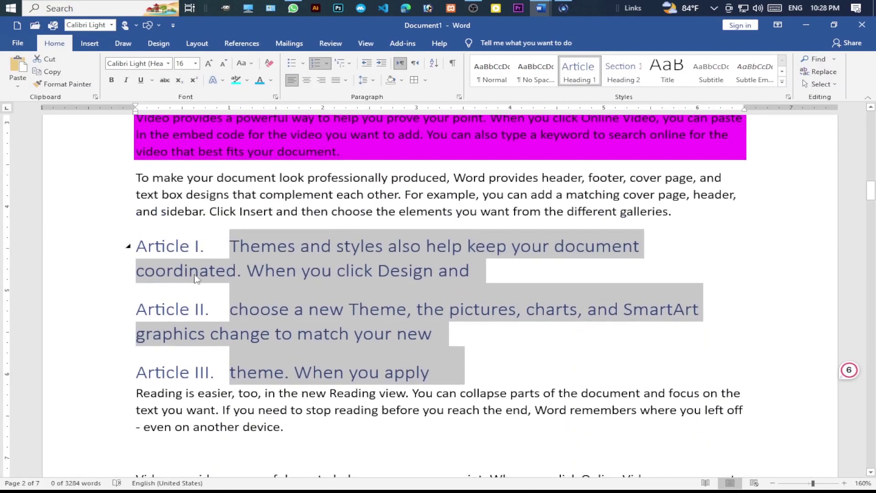
- Select the Article I heading to check its list style, then select the 'Video provides' paragraph
left_click(131, 249)
left_click(341, 63)
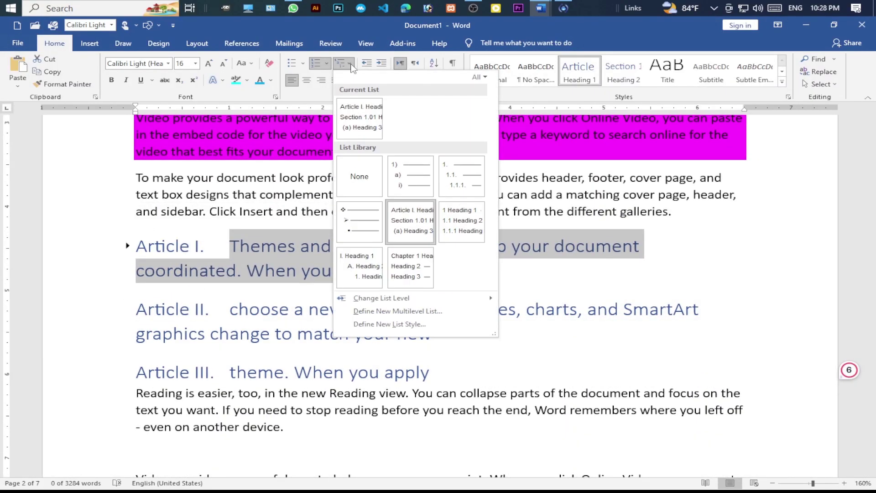
left_click(343, 65)
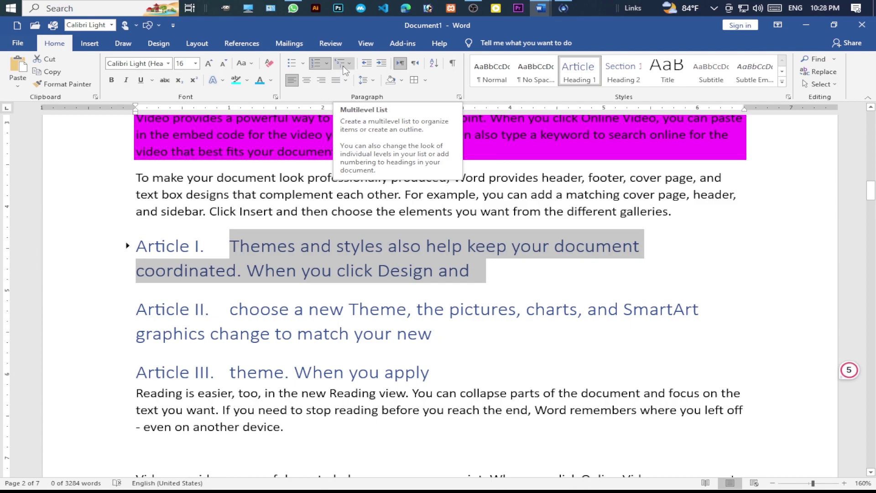
scroll(292, 242, "down", 3)
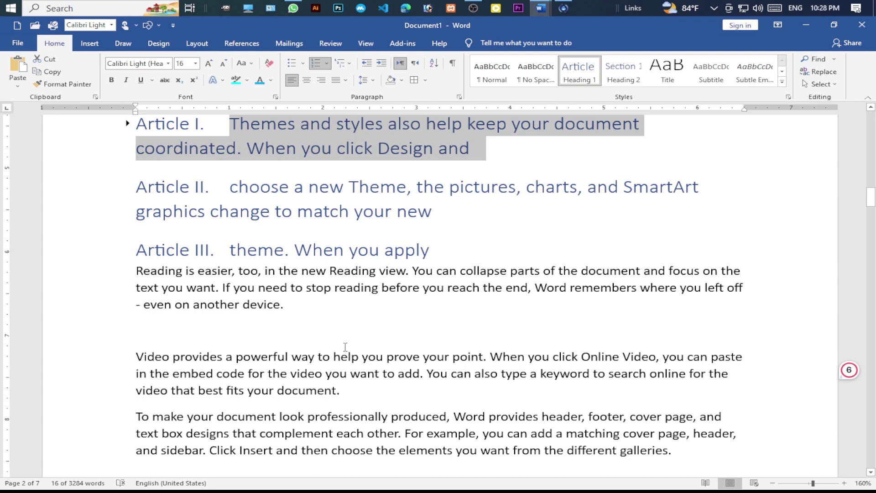
scroll(346, 347, "down", 3)
left_click_drag(327, 307, 136, 274)
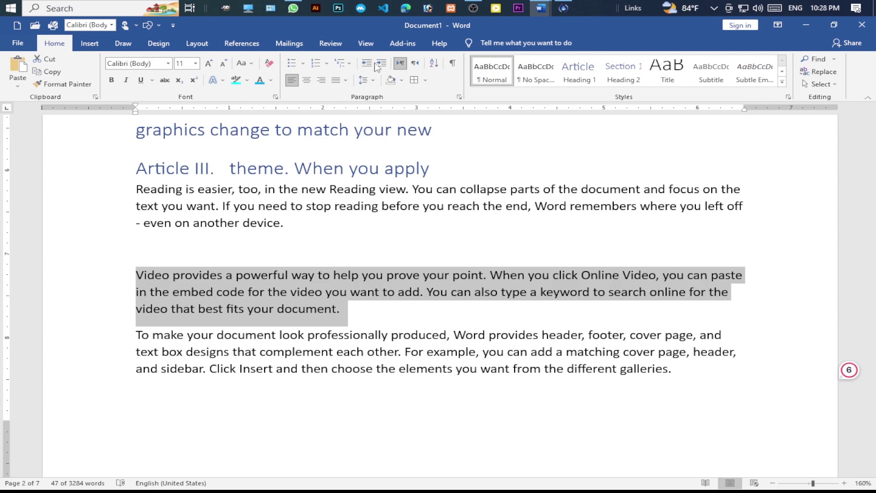
- Indent the 'Video provides' paragraph two steps, then return it to the left margin
left_click(382, 65)
left_click(382, 66)
left_click(382, 65)
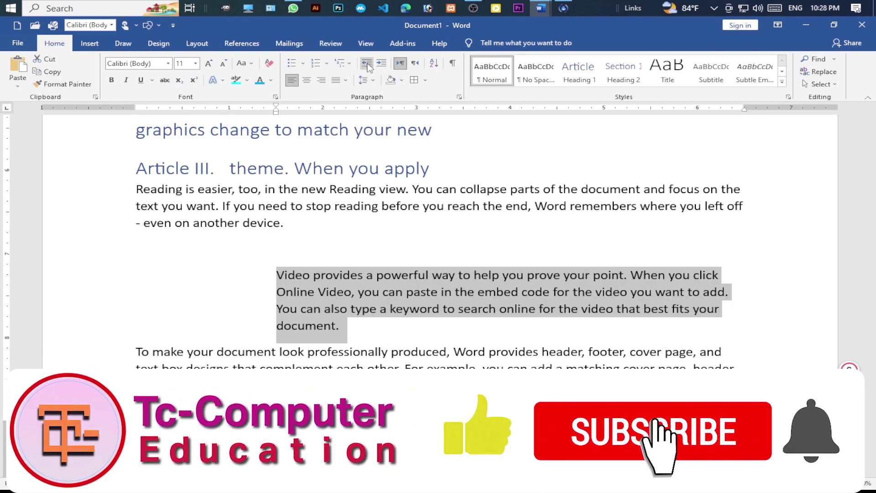
left_click(367, 64)
left_click(367, 63)
left_click(367, 64)
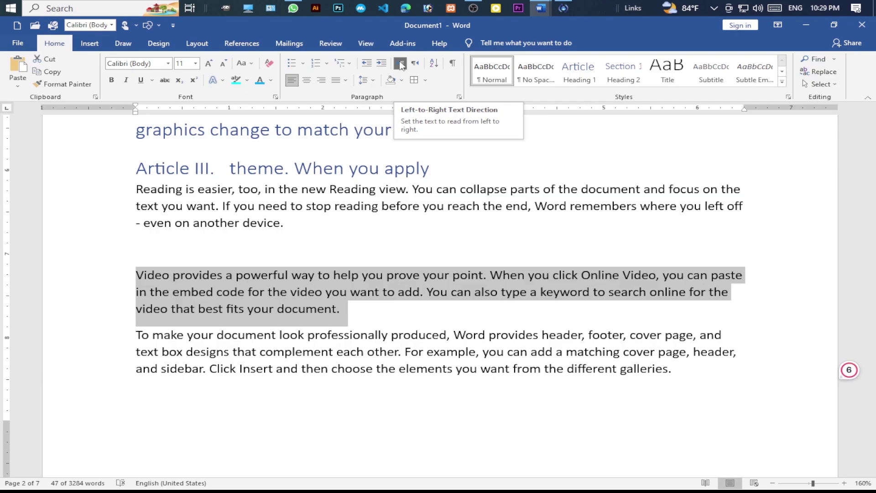
- Set the 'Video provides' paragraph to right-to-left text direction
left_click(356, 317)
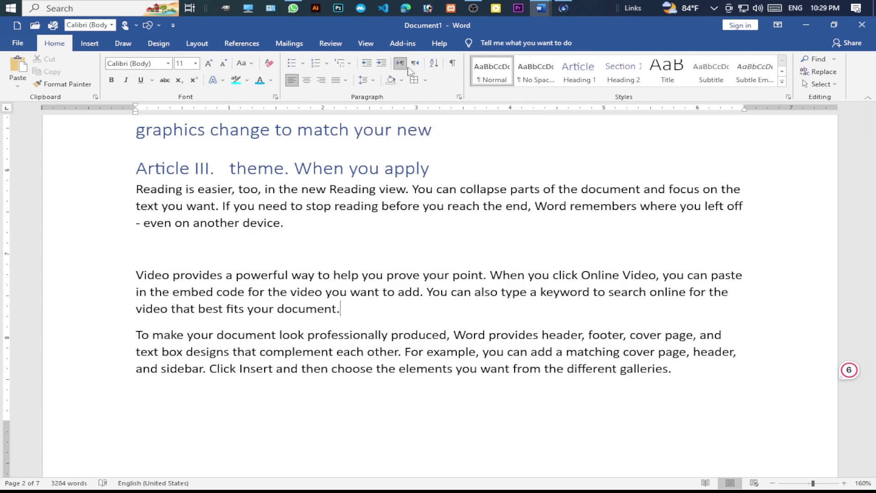
left_click(415, 65)
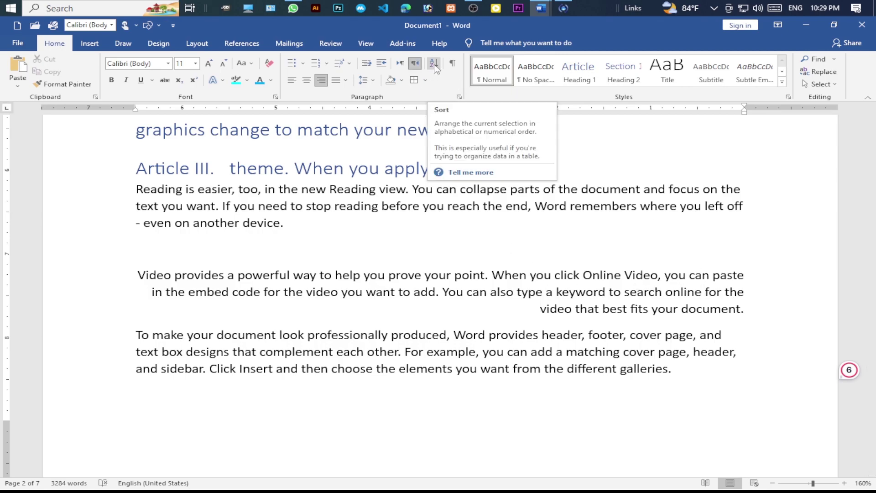
scroll(303, 238, "down", 3)
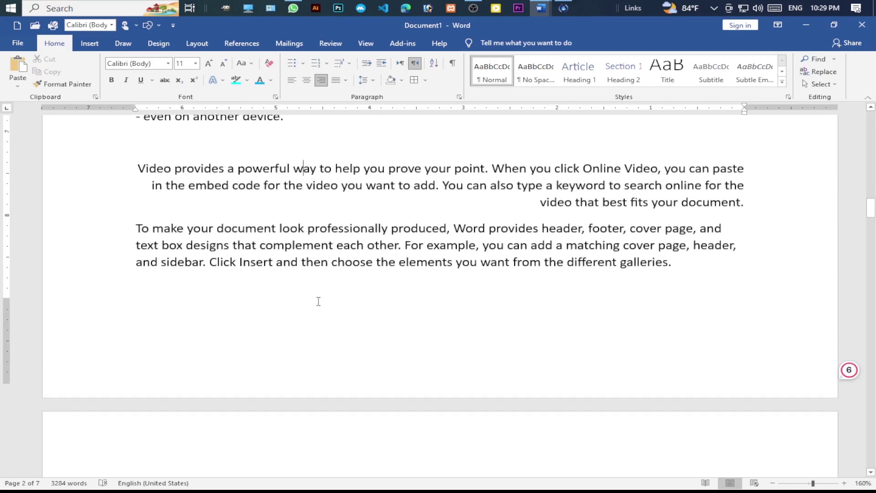
left_click(301, 265)
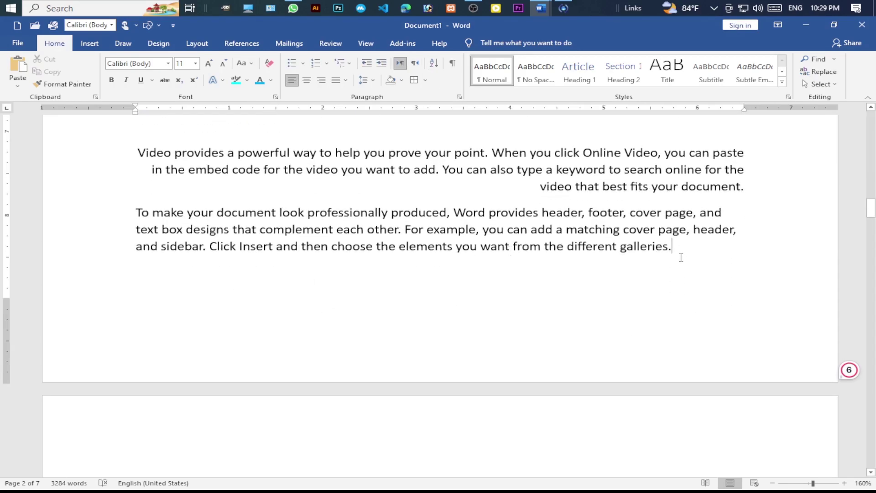
left_click(629, 263)
- Insert a page break and paste the five names onto the new page
scroll(215, 301, "down", 3)
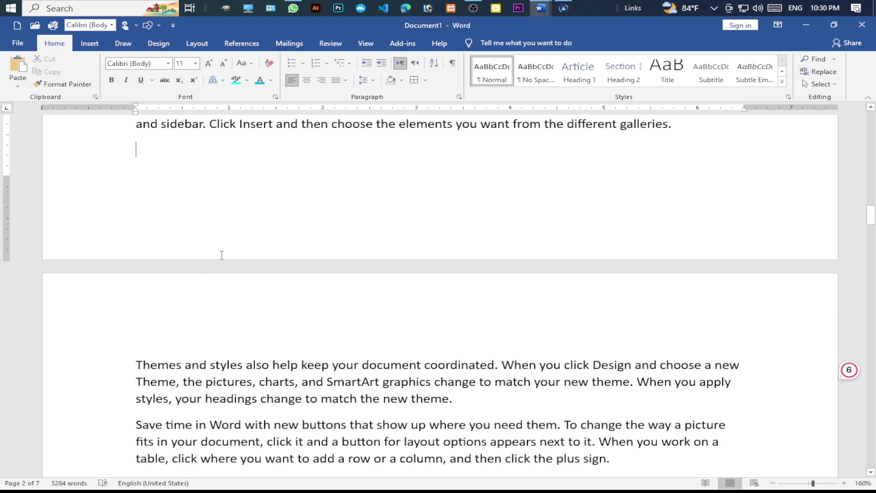
key("ctrl+Return")
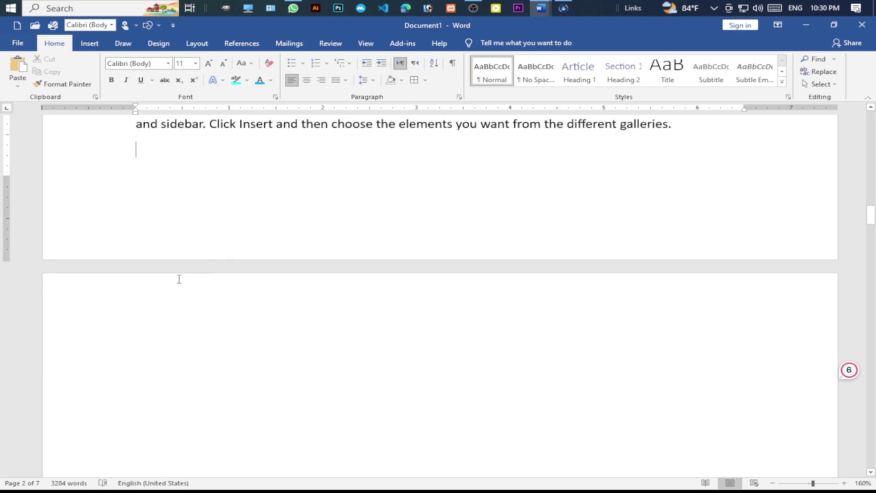
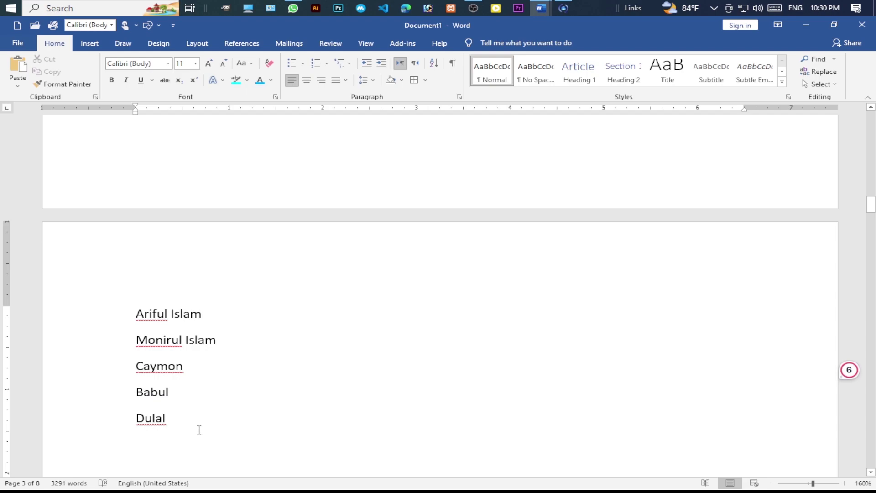
left_click_drag(176, 418, 130, 327)
left_click(209, 315)
- Move the first name from the top of the list to below the third name
left_click_drag(209, 315, 119, 326)
key("ctrl+c")
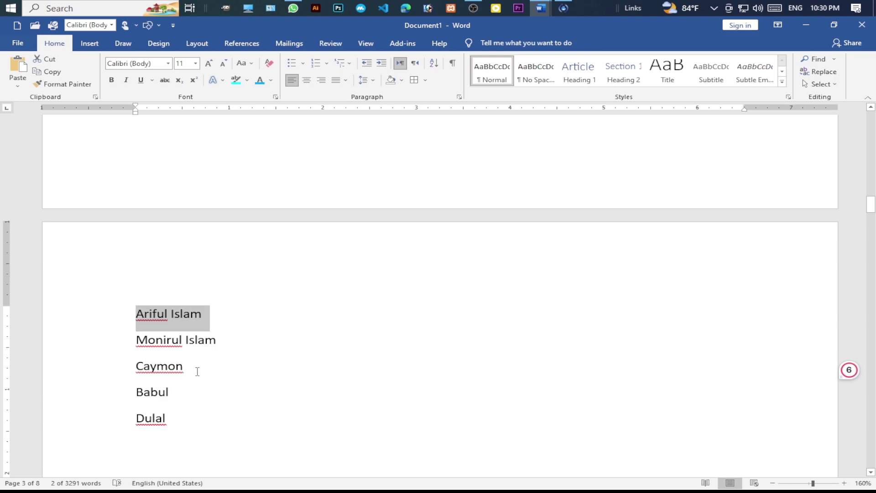
left_click(197, 371)
key("Return")
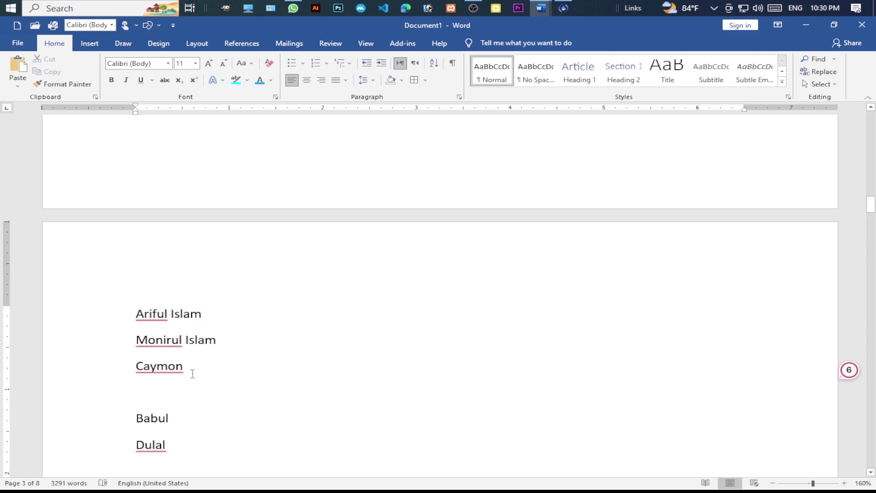
key("ctrl+v")
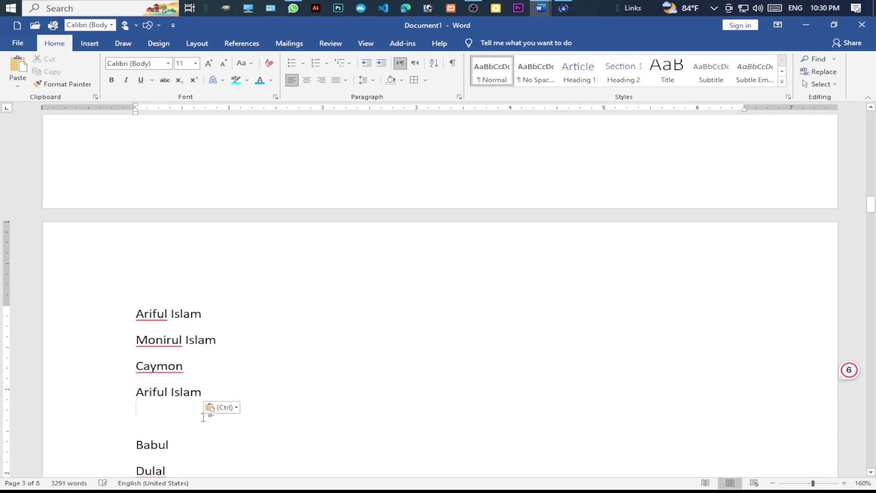
key("BackSpace")
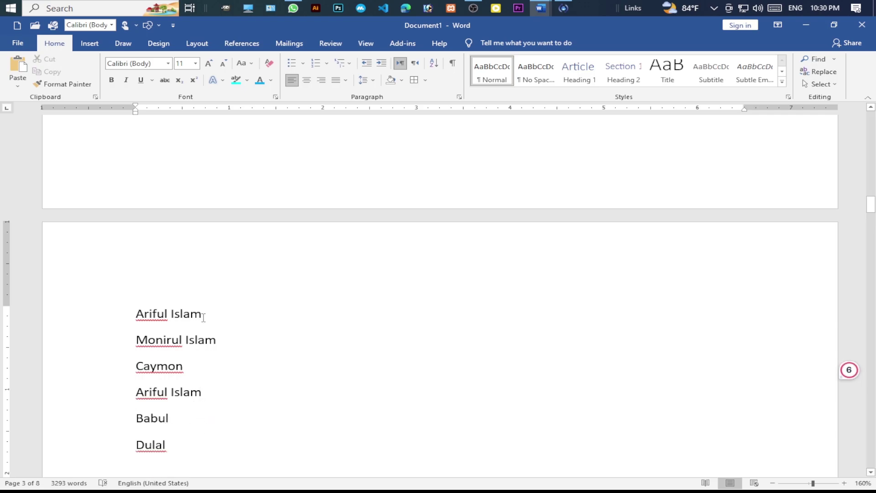
left_click_drag(206, 315, 126, 316)
key("BackSpace")
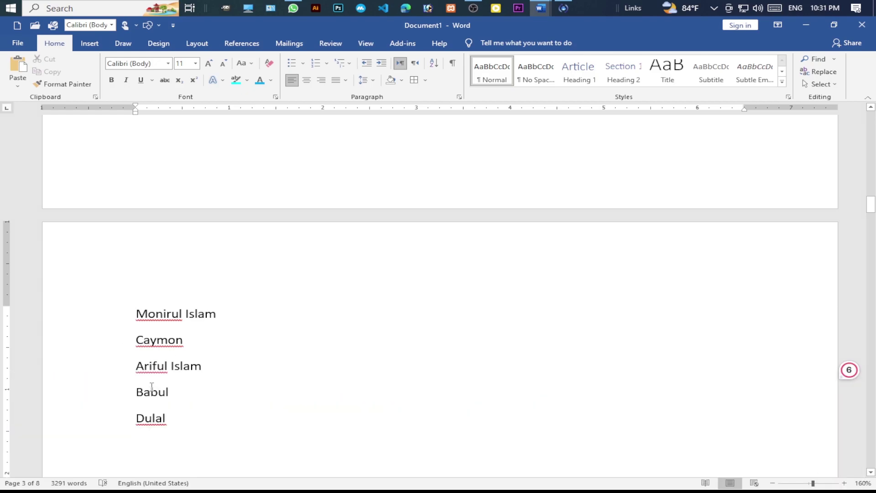
- Sort the five names with default ascending settings, then re-sort them in descending order
left_click(434, 63)
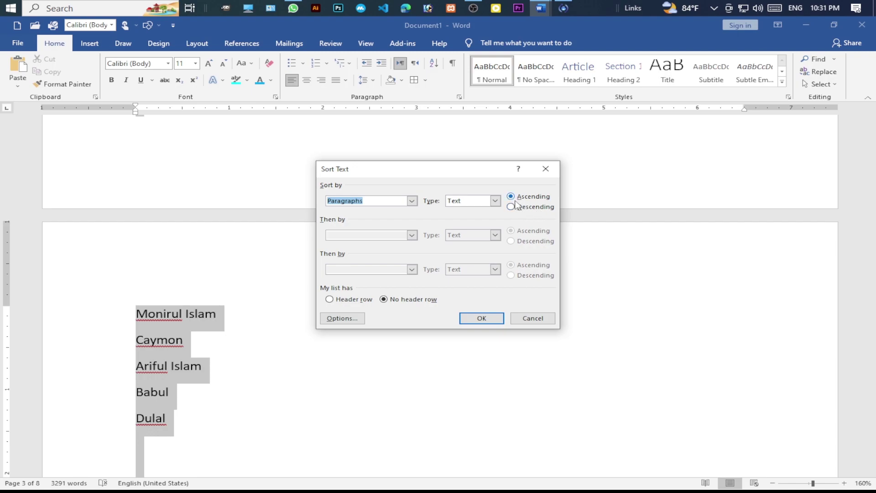
left_click(482, 319)
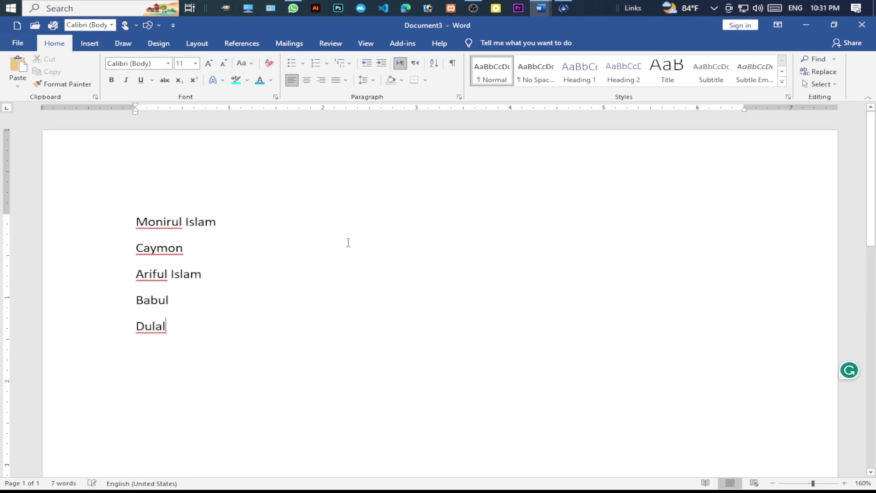
left_click(434, 63)
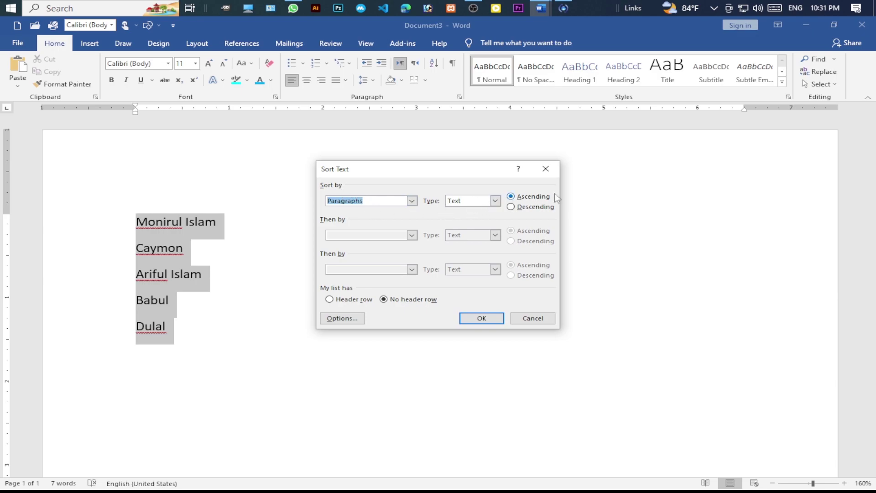
left_click(482, 320)
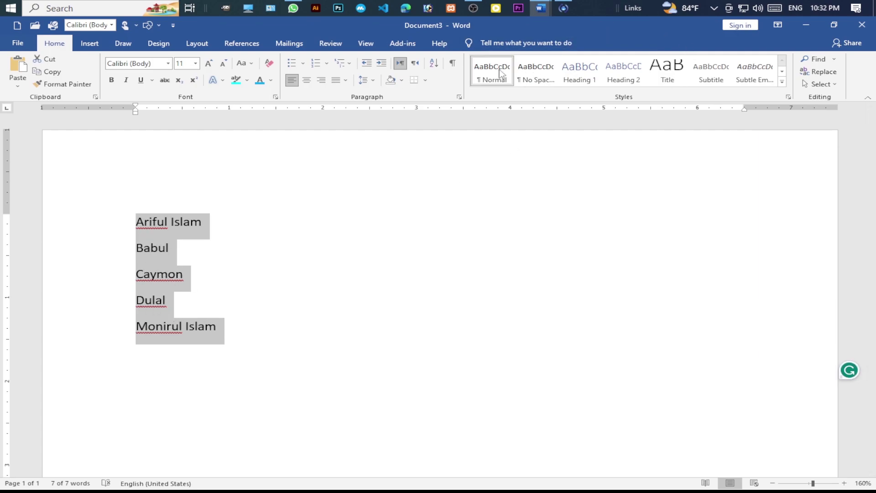
left_click(434, 63)
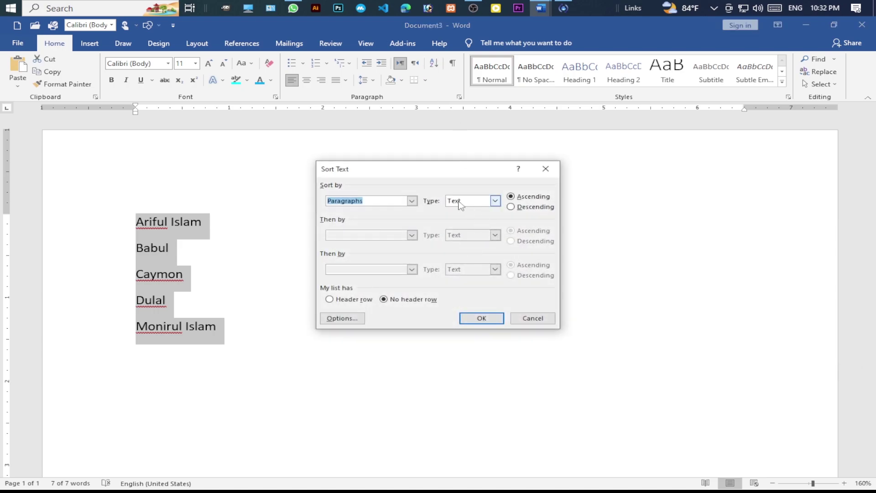
left_click(511, 208)
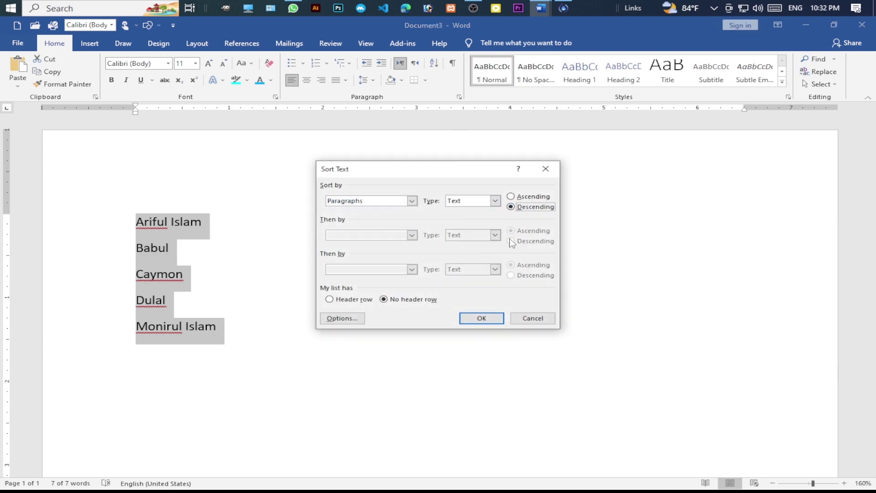
left_click(485, 322)
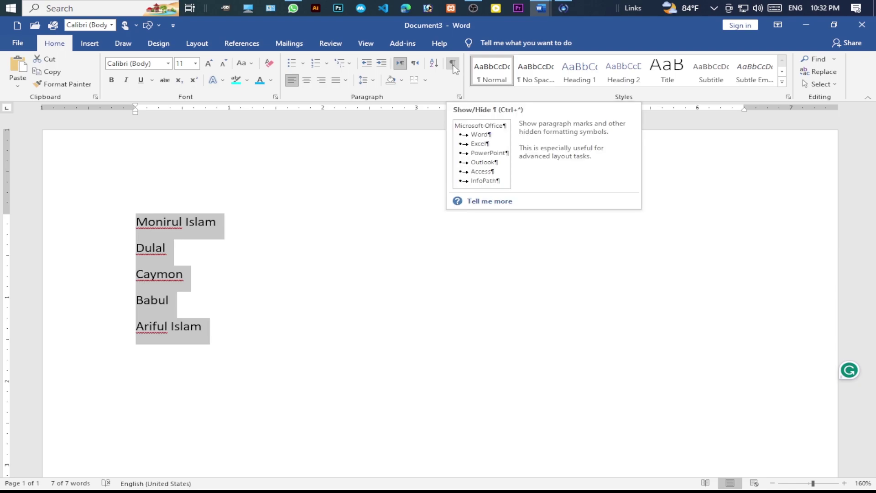
- Deselect the name list and turn on Show/Hide ¶ to reveal its formatting marks
left_click(235, 228)
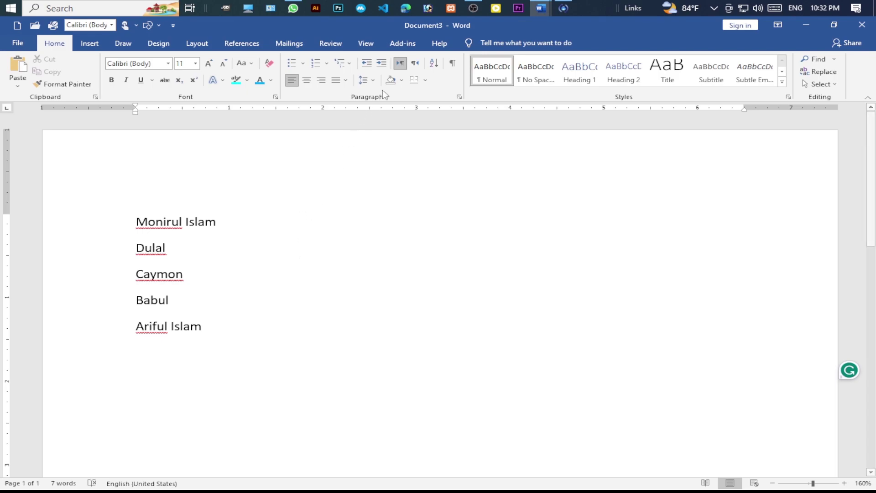
left_click(453, 64)
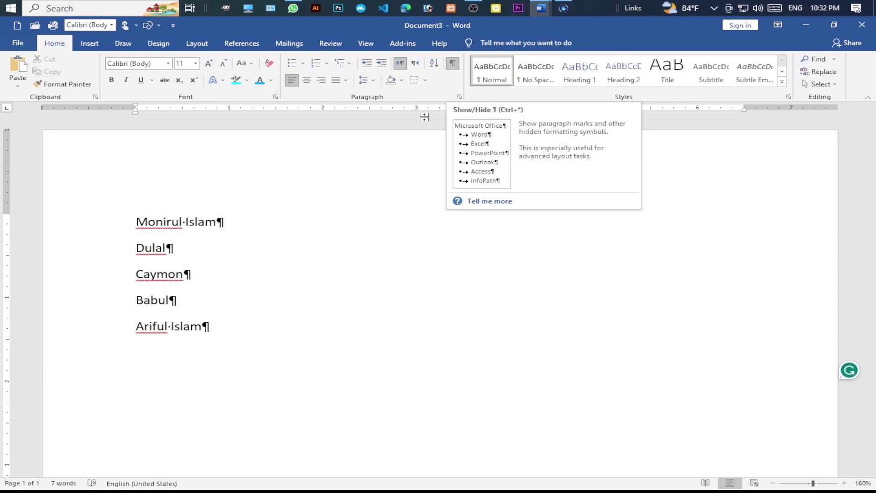
left_click(235, 326)
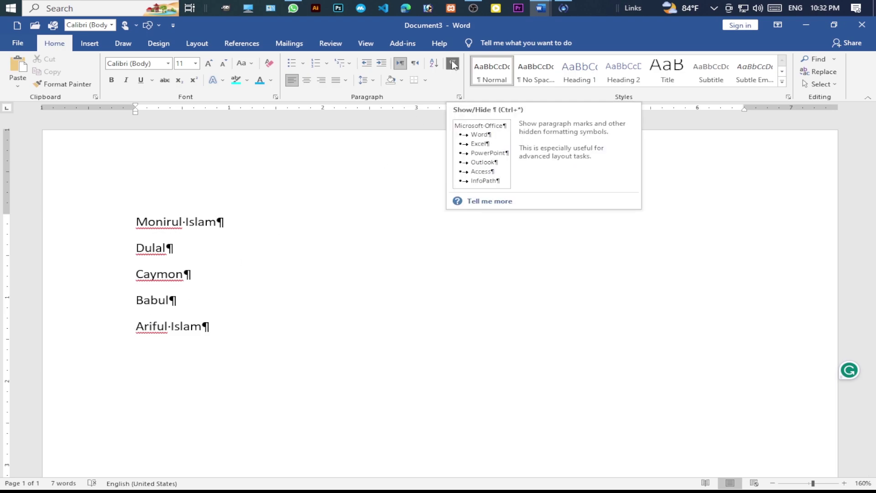